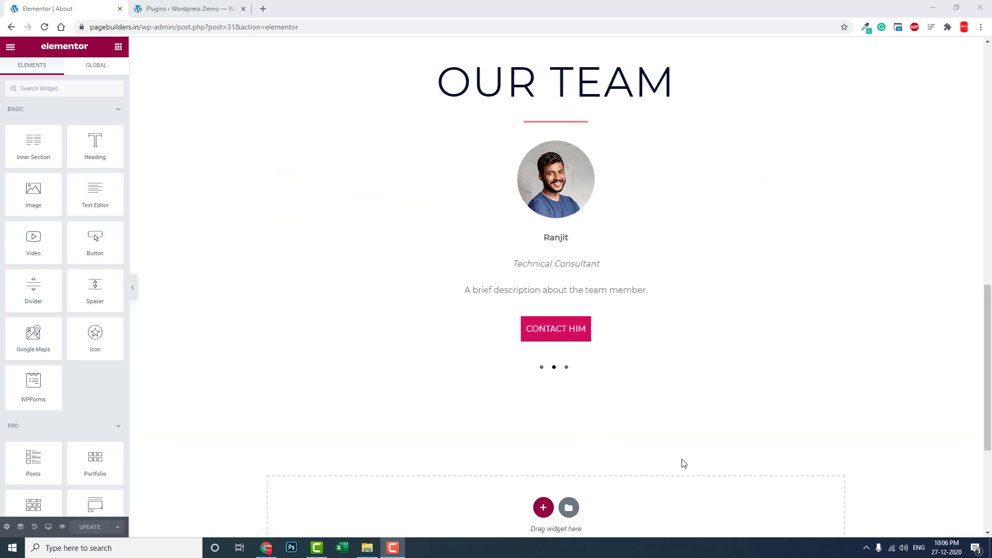
Step: View the details of the Ultimate Carousel For Elementor plugin in the WordPress plugins list, and return to the About page editor
left_click(196, 7)
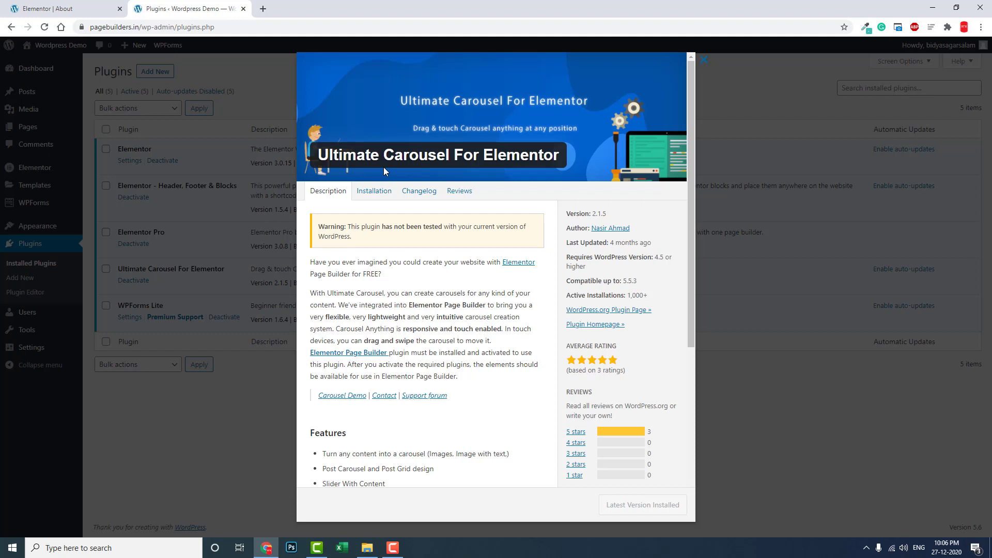
left_click(97, 9)
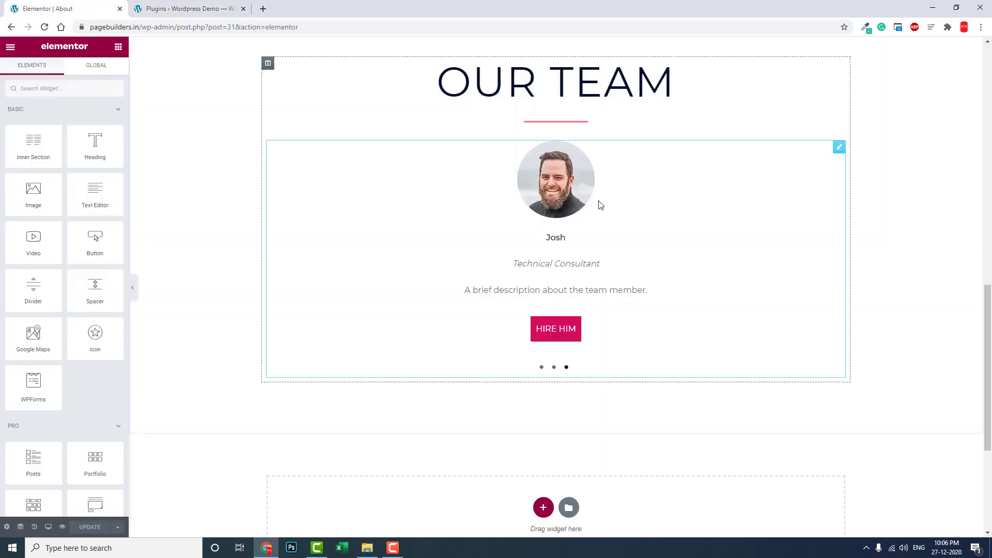
Step: Delete the existing team carousel and place a new Advanced Carousel widget under the Our Team heading
right_click(838, 149)
left_click(844, 296)
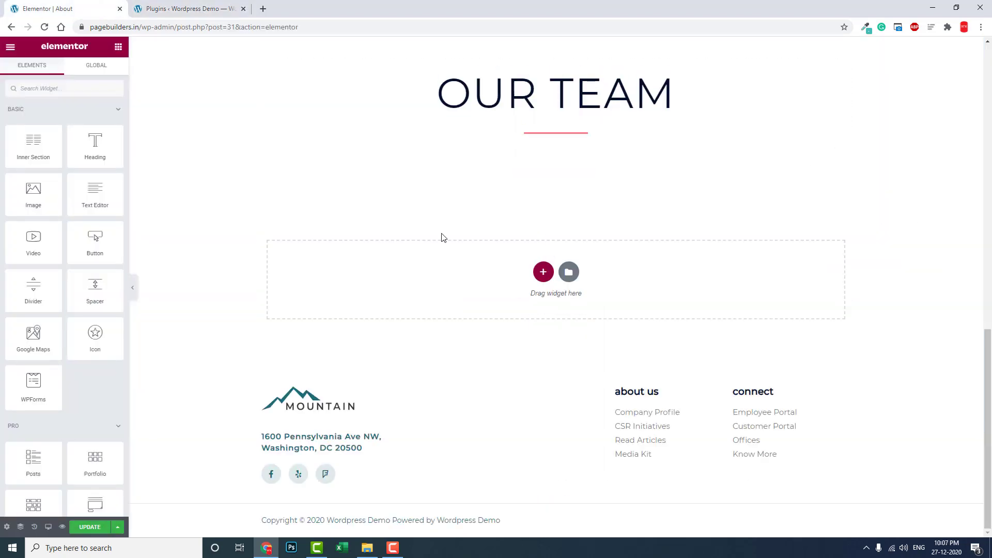
scroll(64, 96, "down", 20)
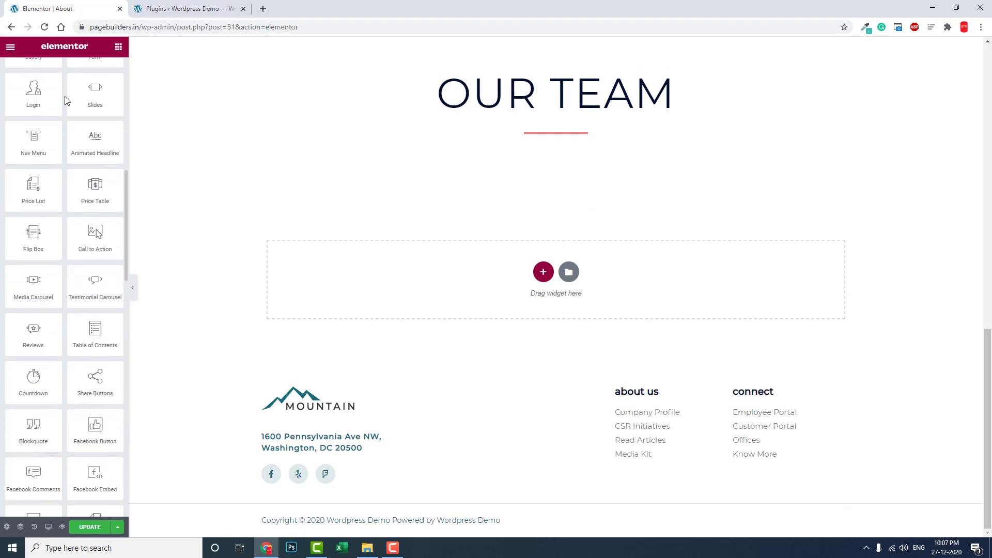
scroll(66, 109, "down", 9)
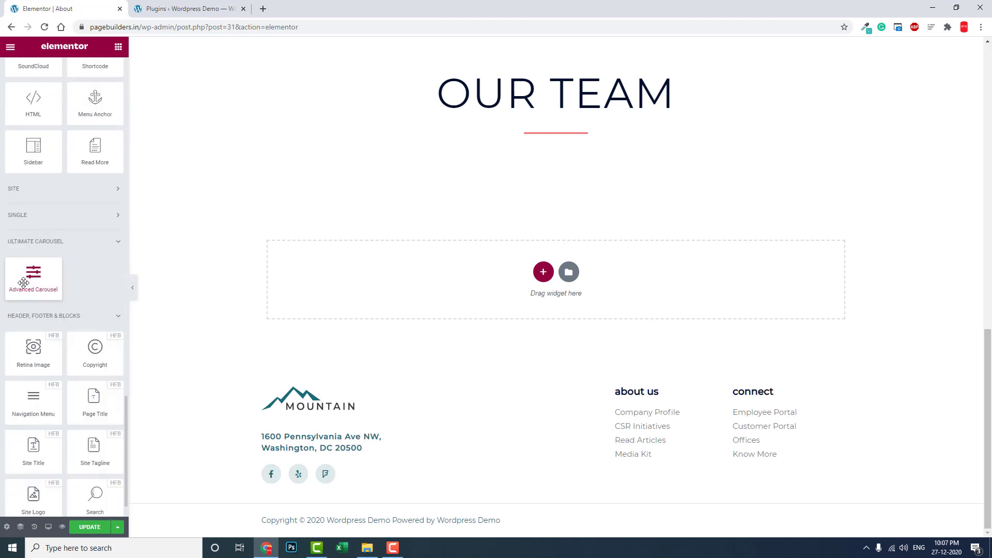
left_click_drag(23, 283, 581, 139)
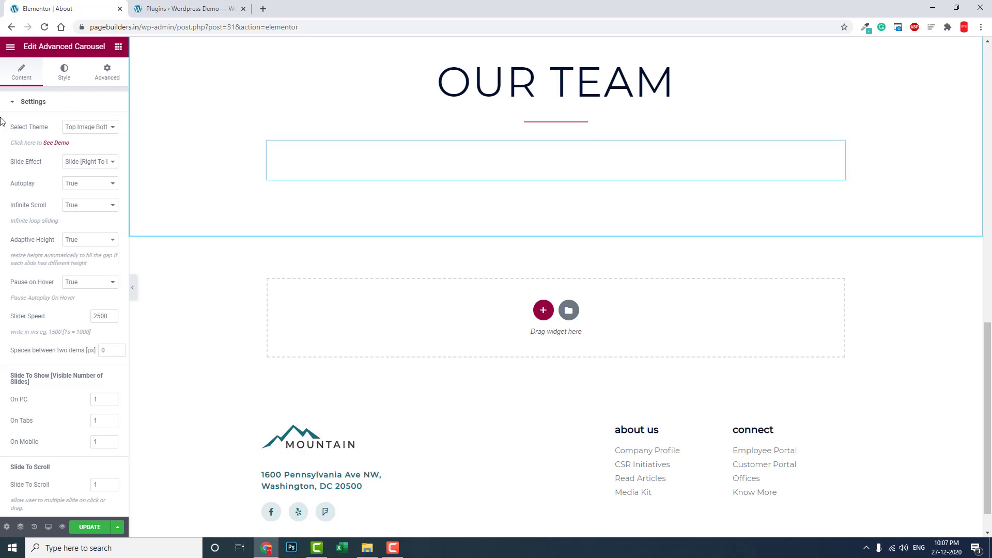
Step: Review the new carousel's content settings, such as theme, slide effect and autoplay, along with its slide list
scroll(64, 111, "down", 2)
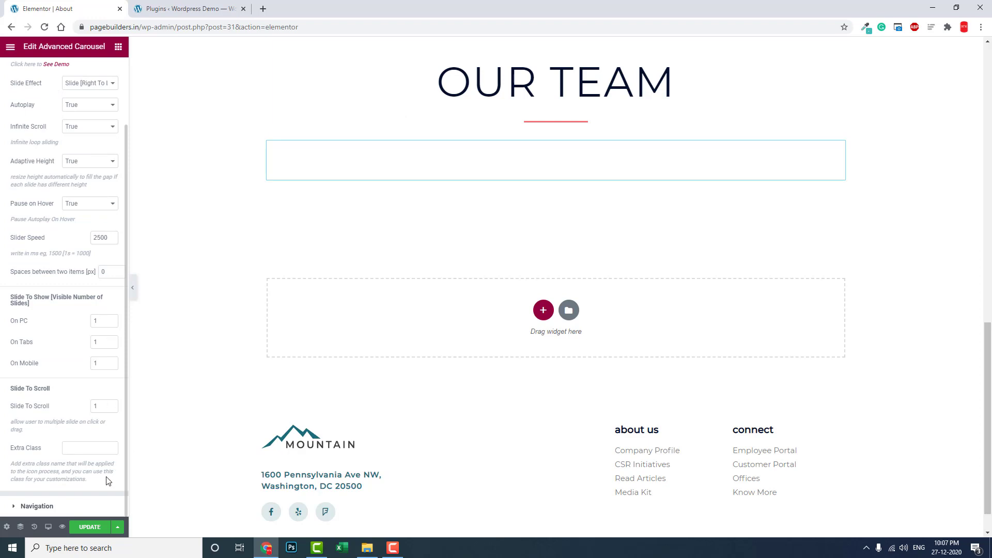
scroll(80, 415, "up", 1)
scroll(80, 415, "up", 1)
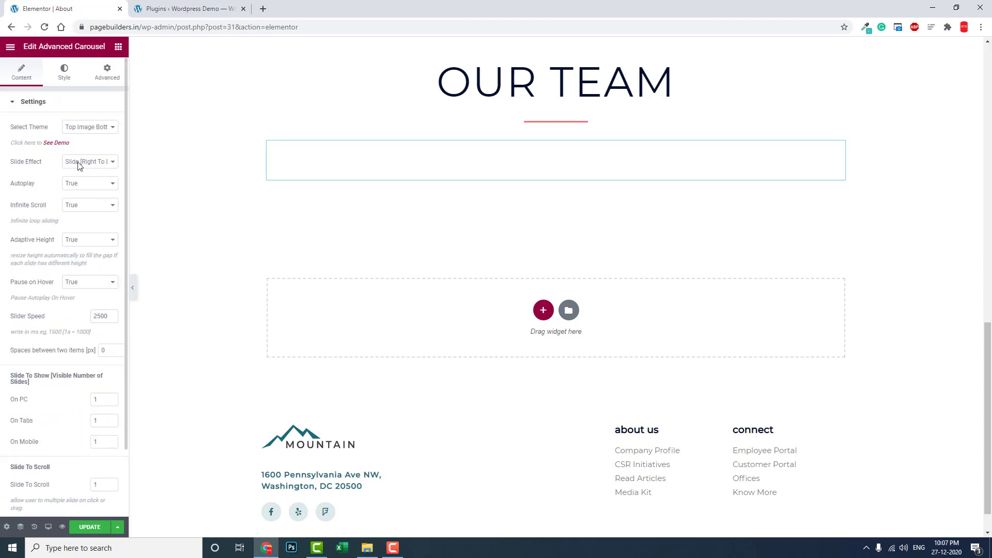
left_click(66, 81)
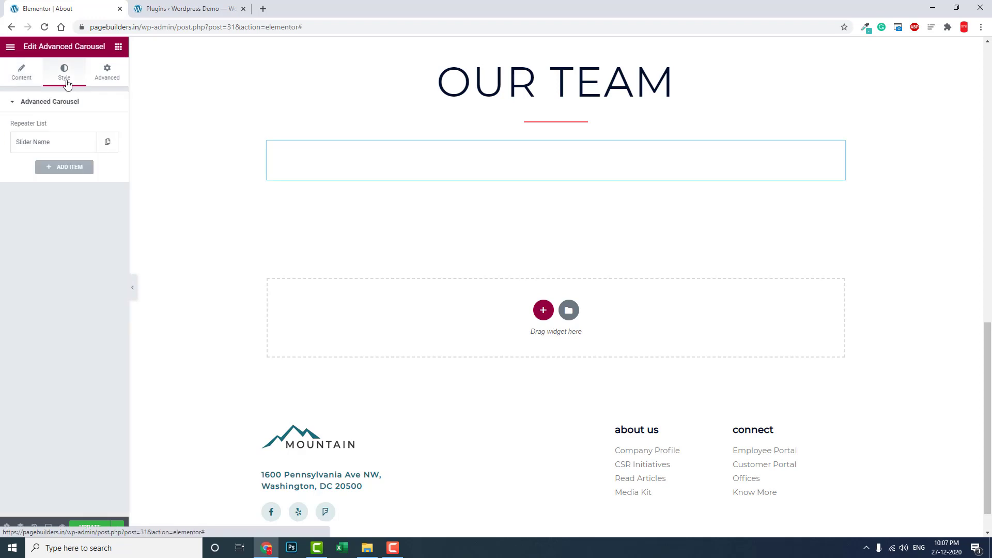
left_click(29, 82)
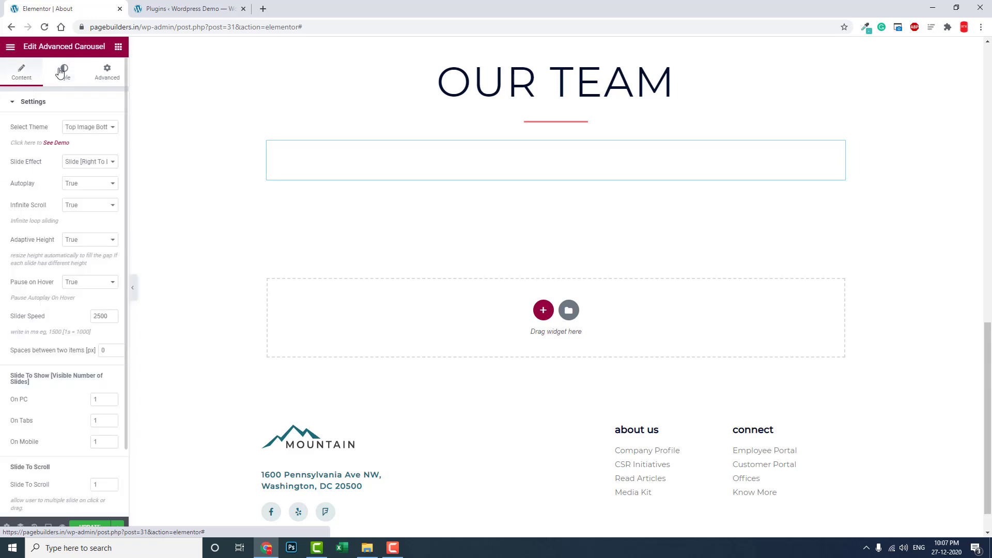
left_click(61, 72)
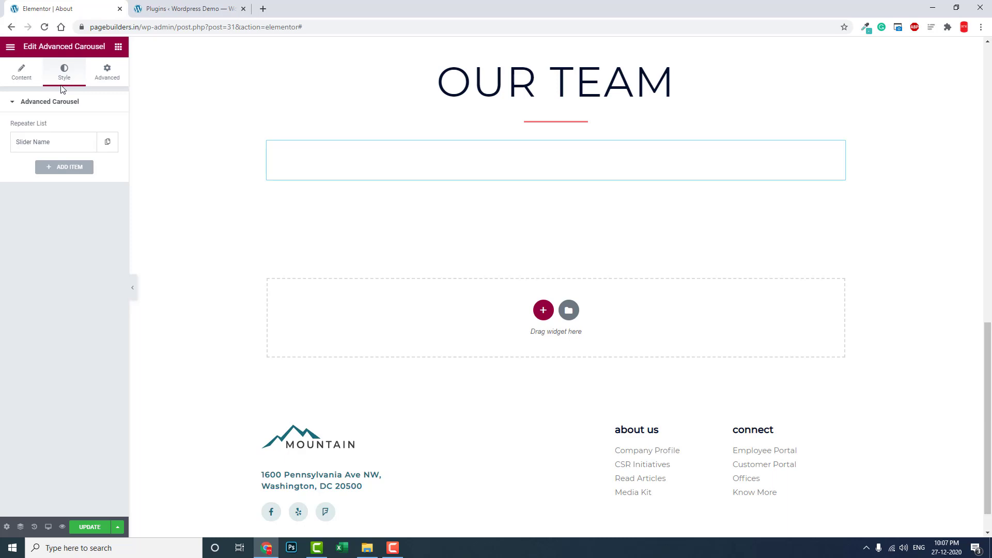
left_click(69, 147)
left_click(68, 147)
left_click(27, 77)
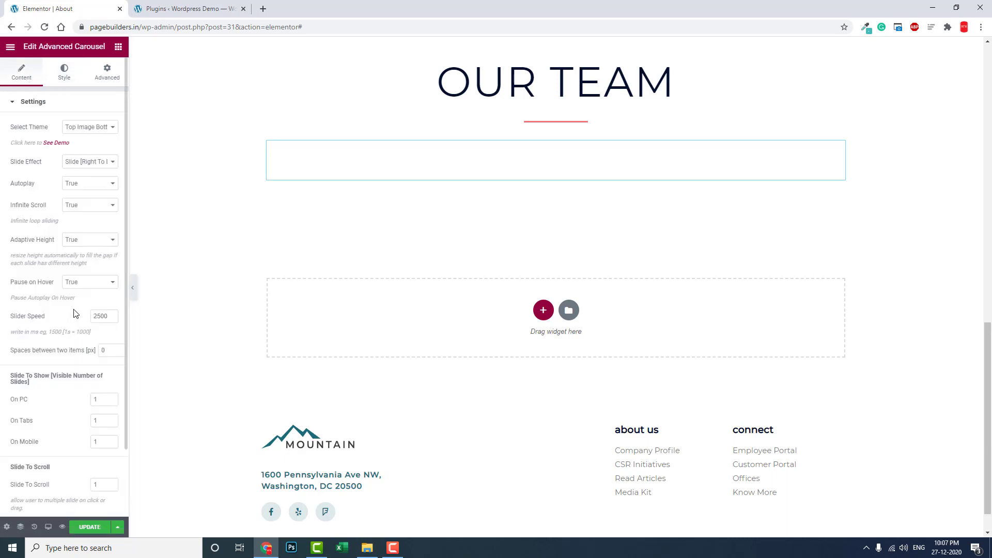
Step: Insert customer3.jpg from the media library as the first slide's image and set its border image radius to 150 px
left_click(63, 82)
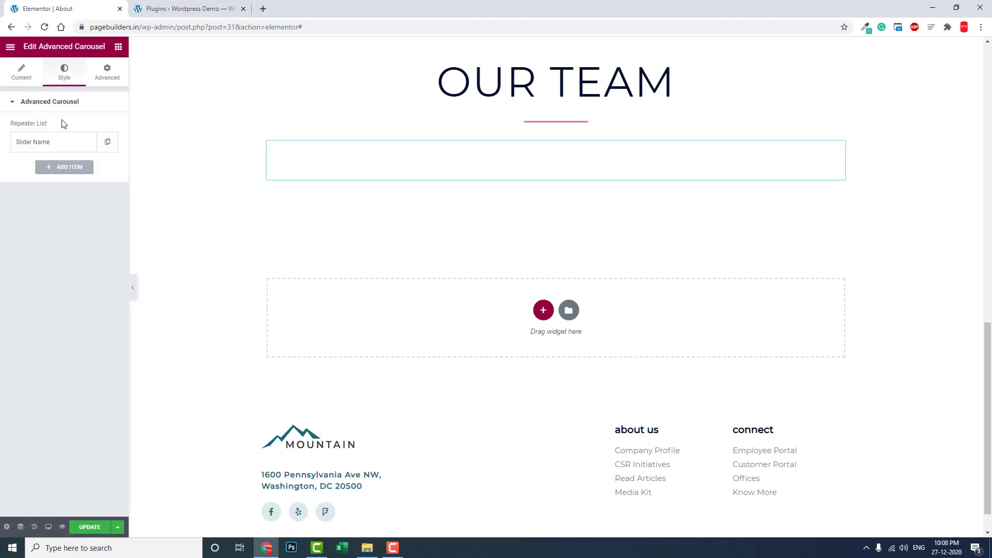
left_click(61, 141)
mouse_move(66, 214)
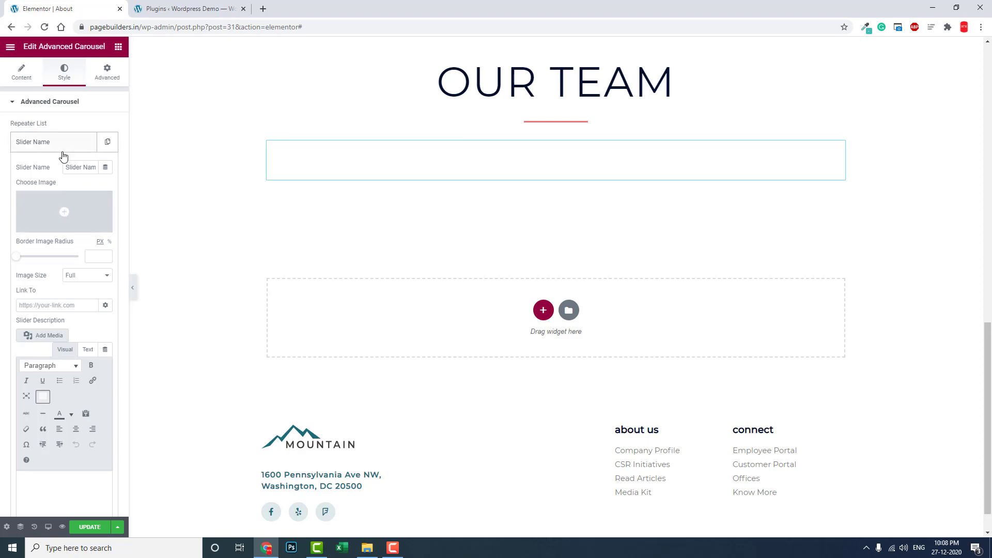
left_click(61, 208)
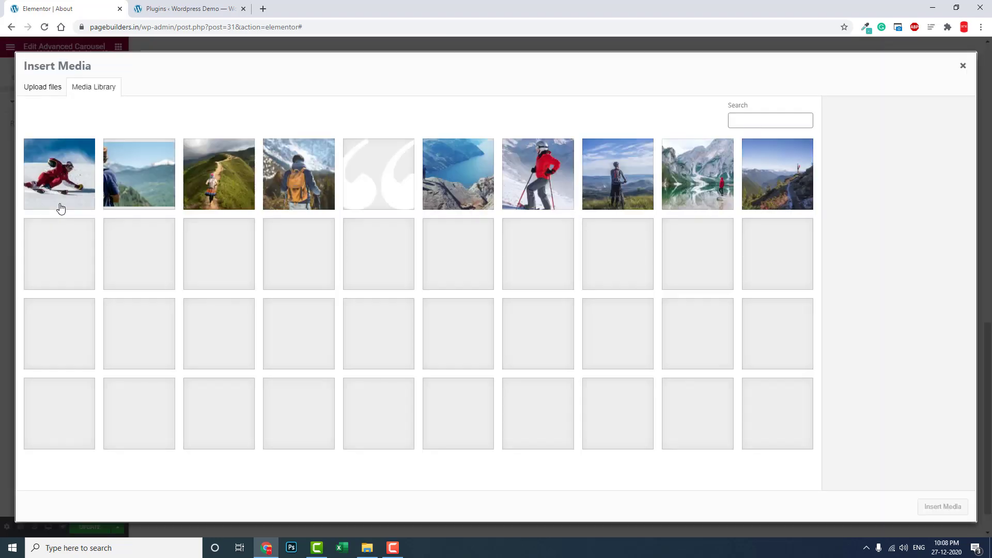
scroll(156, 281, "down", 5)
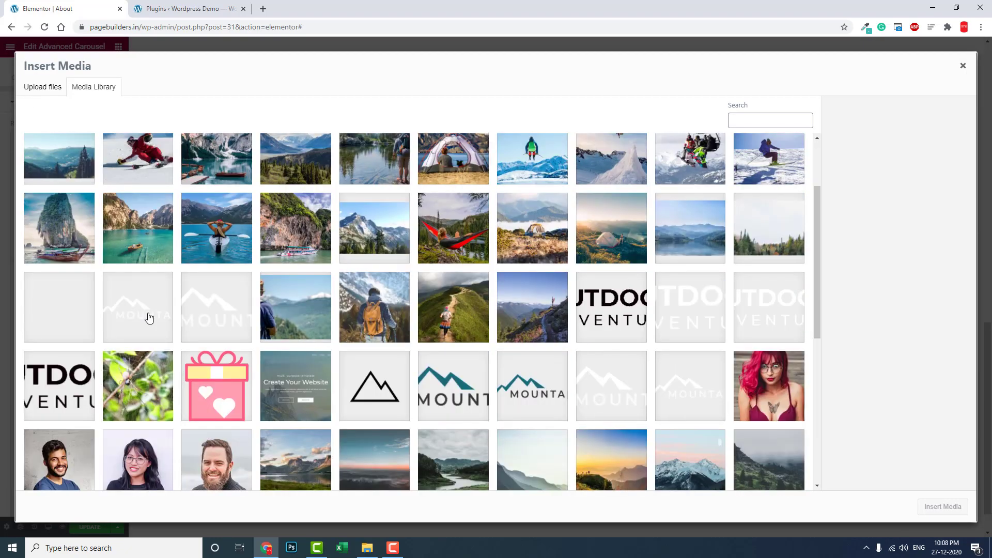
left_click(71, 317)
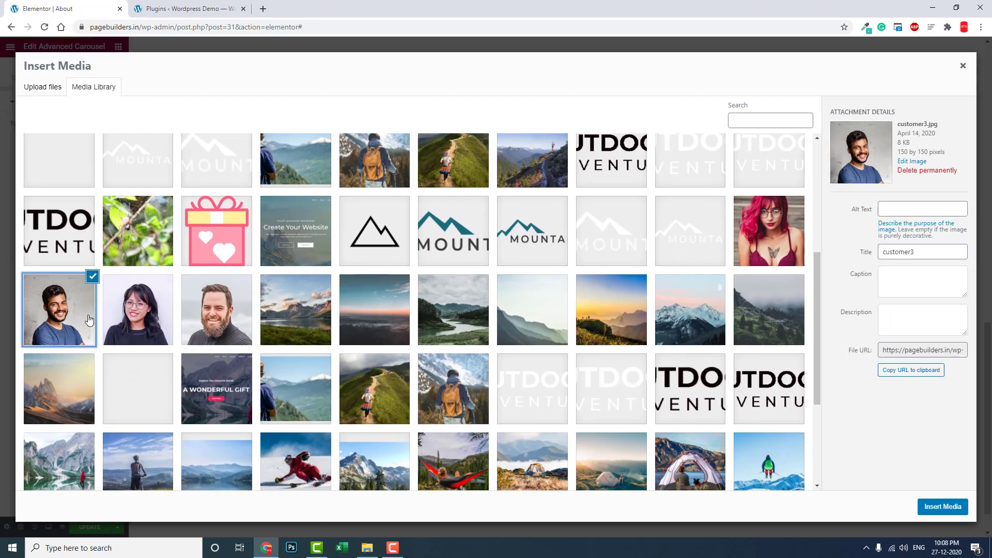
left_click(942, 507)
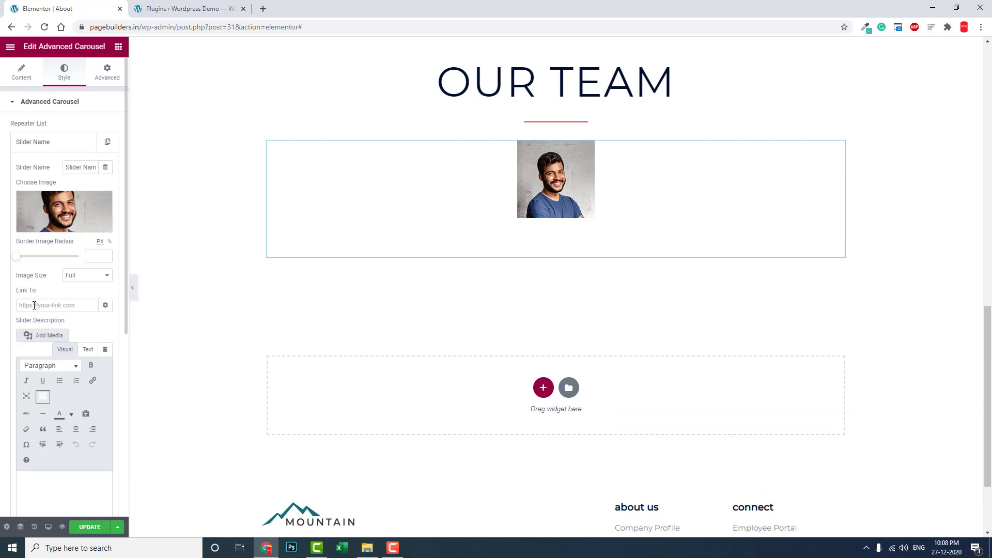
left_click(90, 259)
type("150")
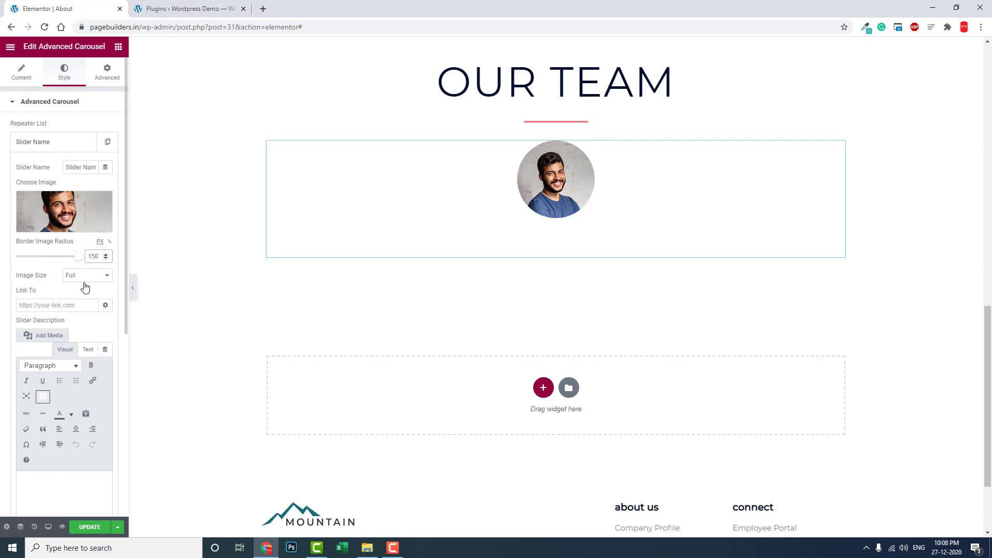
Step: Paste the copied team member text into the first slide's description and replace the name with this member's name in capitals
scroll(85, 287, "down", 2)
left_click(74, 397)
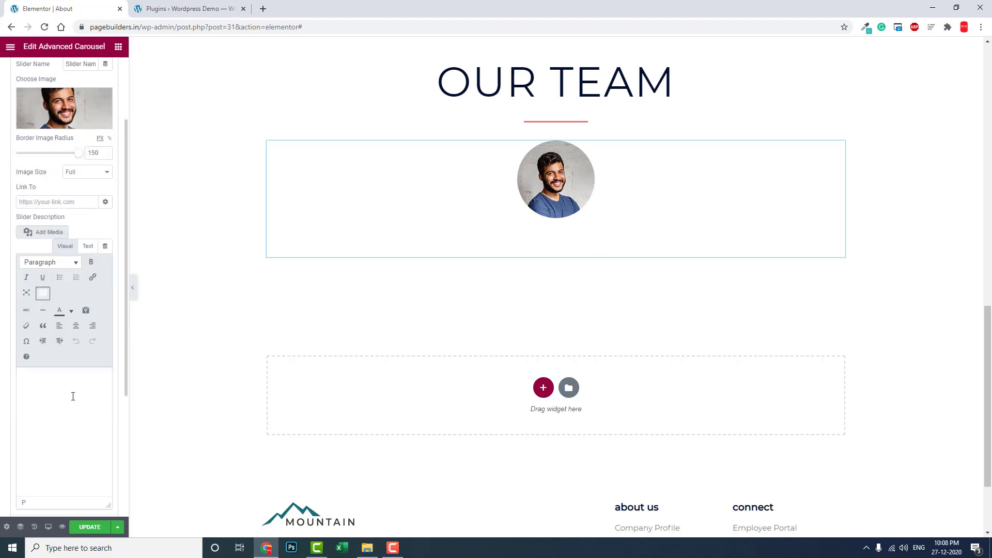
key("ctrl+v")
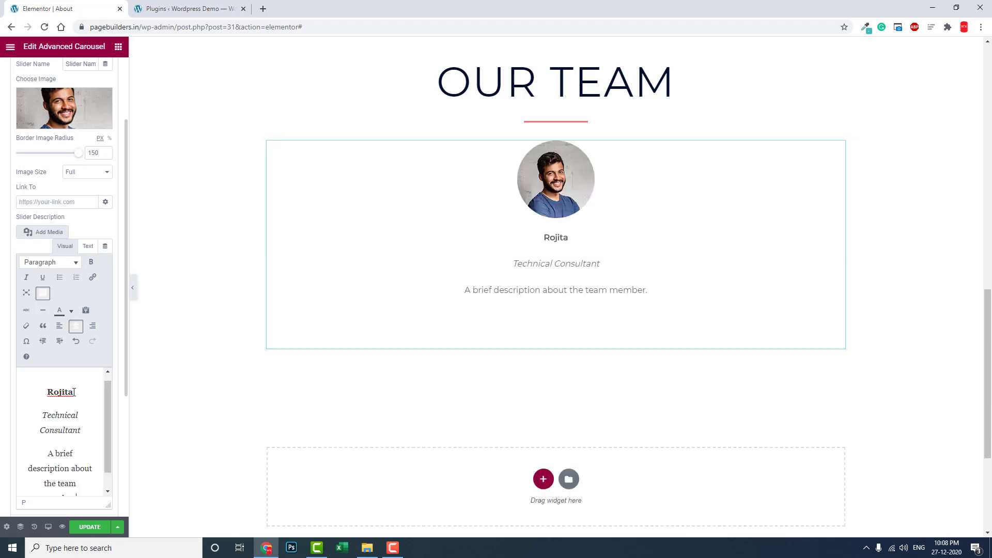
mouse_move(75, 394)
left_mouse_down()
mouse_move(54, 391)
mouse_move(81, 394)
left_mouse_up()
type("ANJIT")
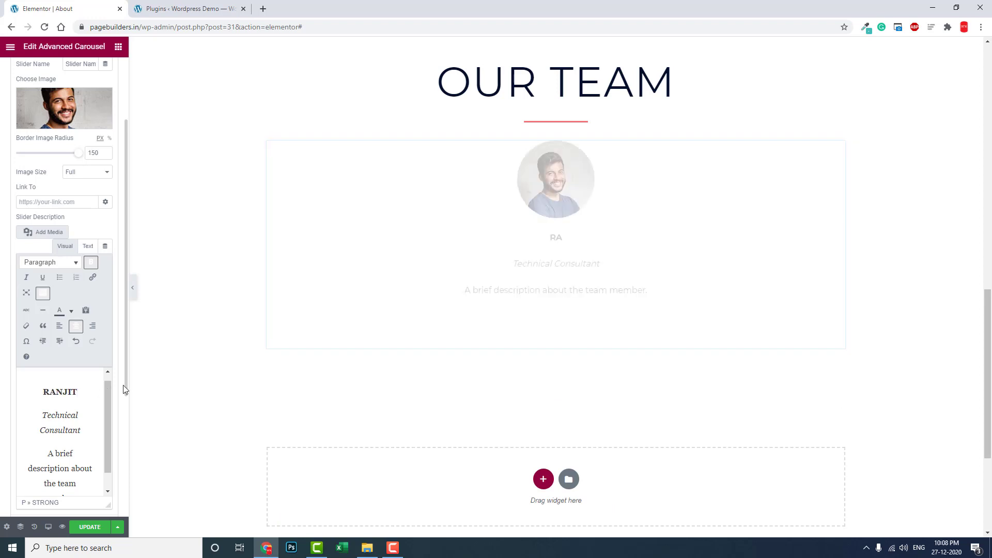
scroll(37, 387, "down", 1)
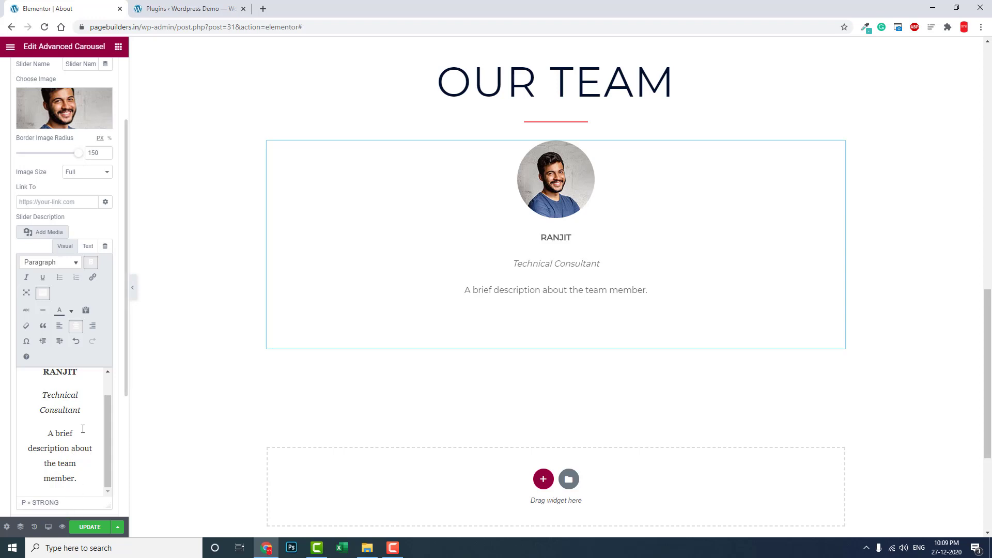
Step: Duplicate the first slide in the carousel's slide list
scroll(70, 181, "up", 3)
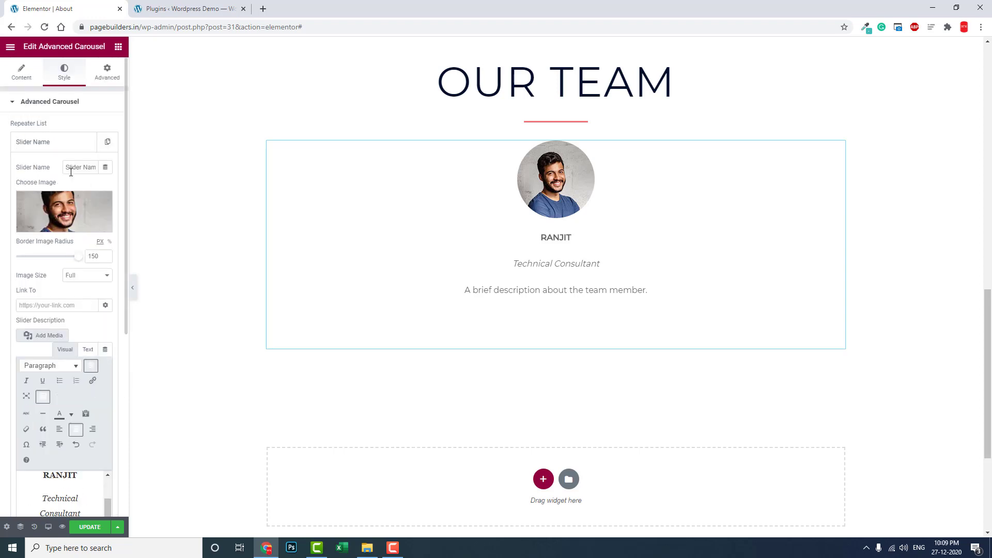
left_click(64, 144)
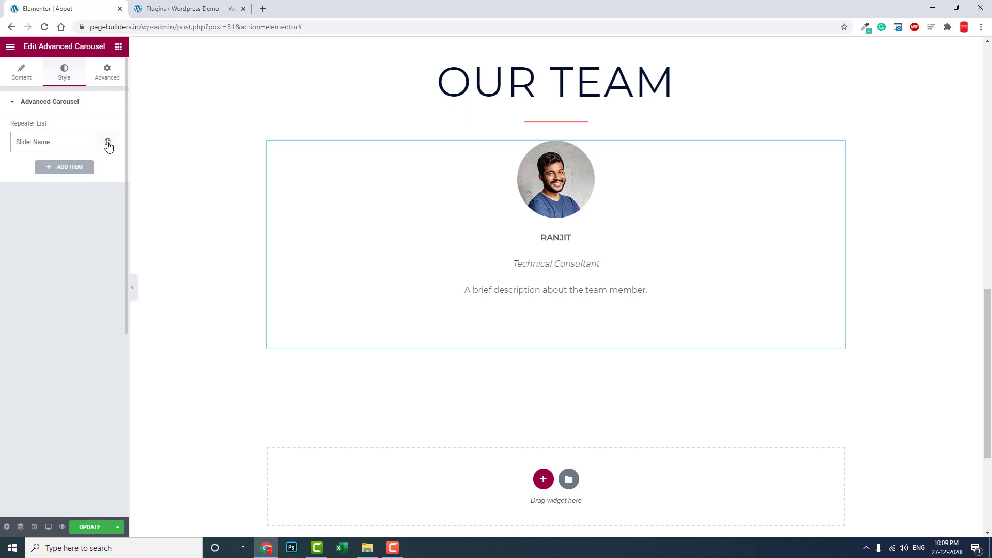
left_click(108, 145)
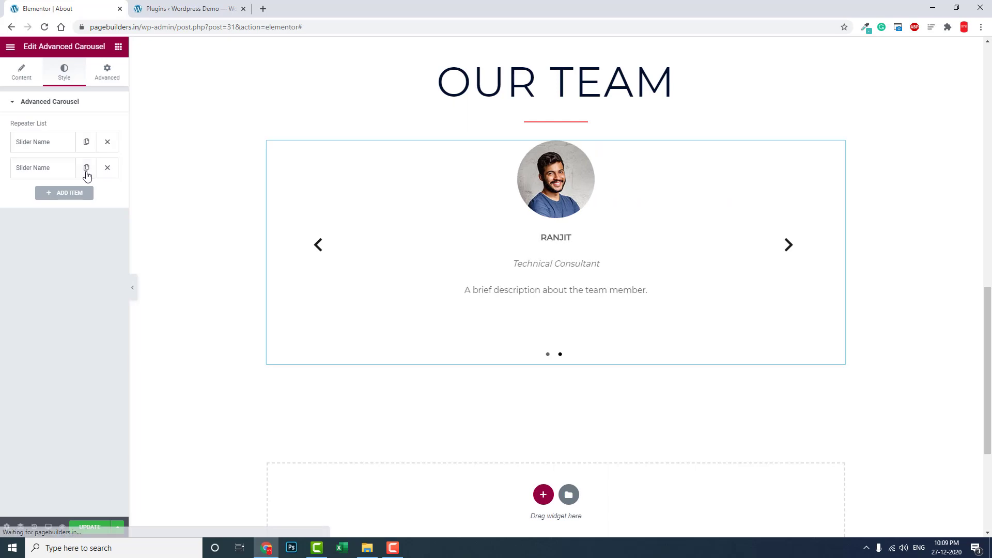
Step: Replace the second slide's image with the media library portrait of the woman wearing glasses
left_click(52, 172)
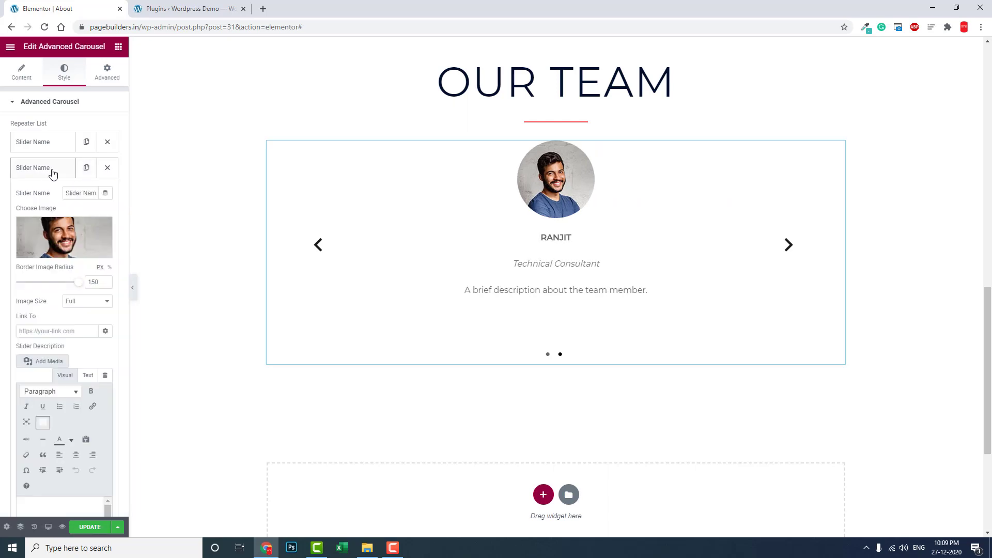
left_click(64, 228)
scroll(222, 351, "down", 4)
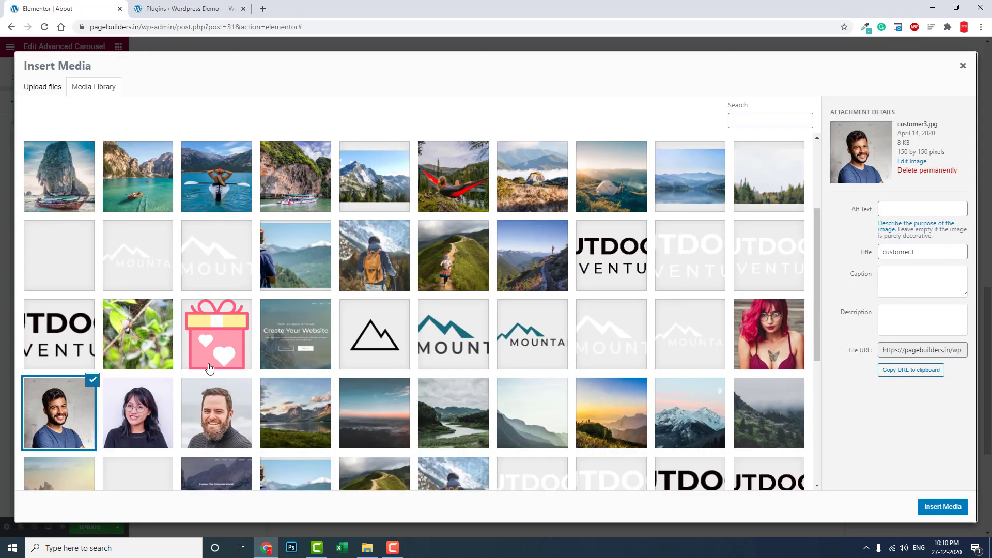
left_click(147, 379)
left_click(941, 507)
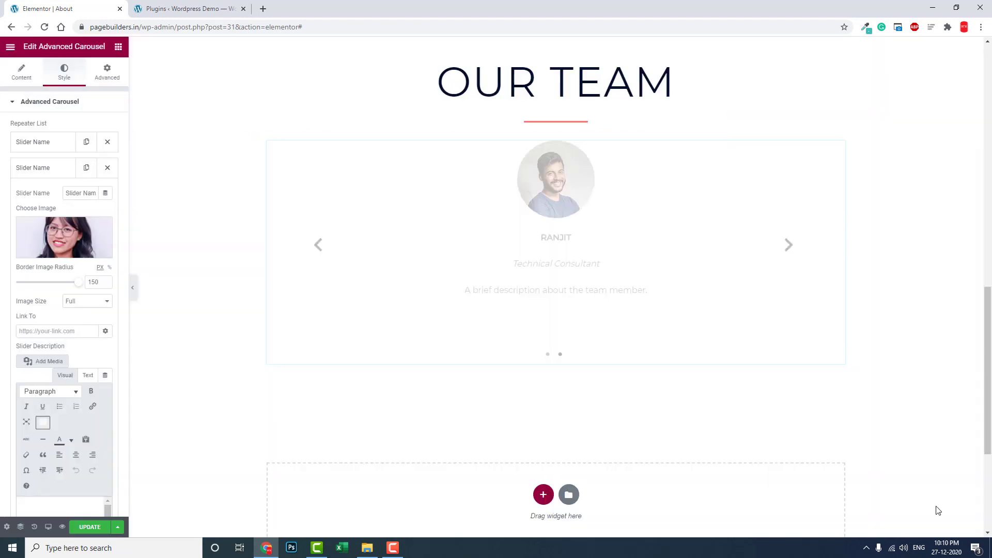
Step: Change the name in the second slide's description to the second team member's name in capitals
scroll(66, 326, "down", 2)
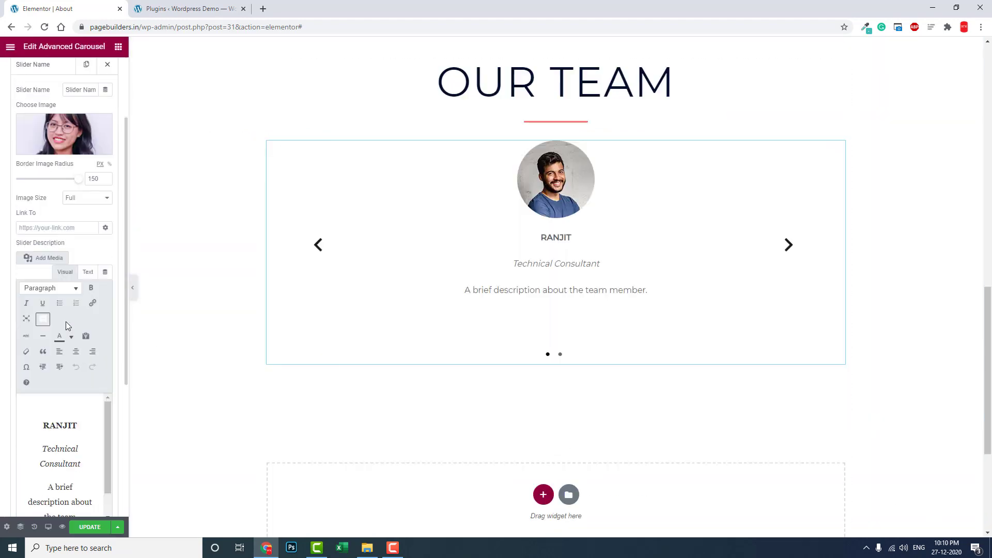
scroll(67, 318, "down", 2)
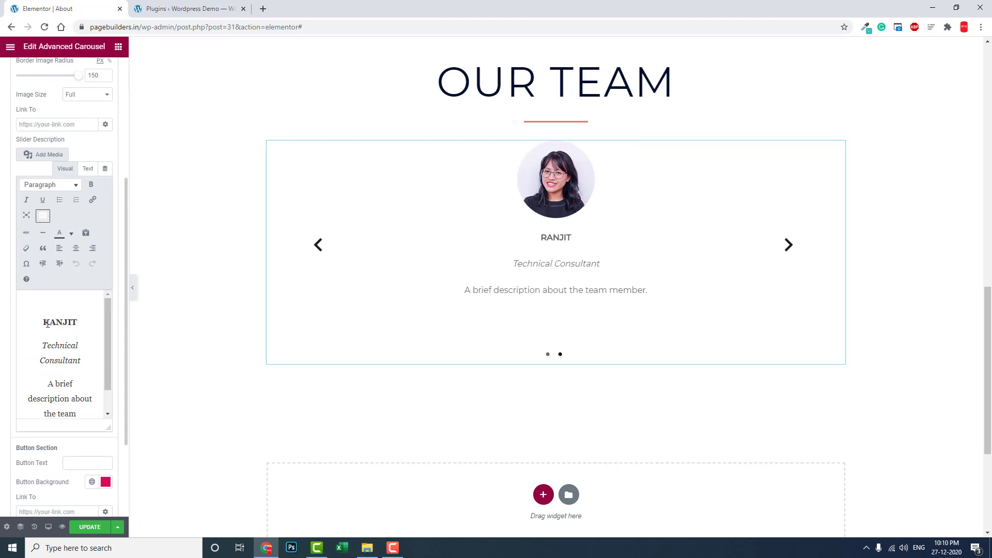
left_click_drag(49, 323, 100, 325)
type("OJITA")
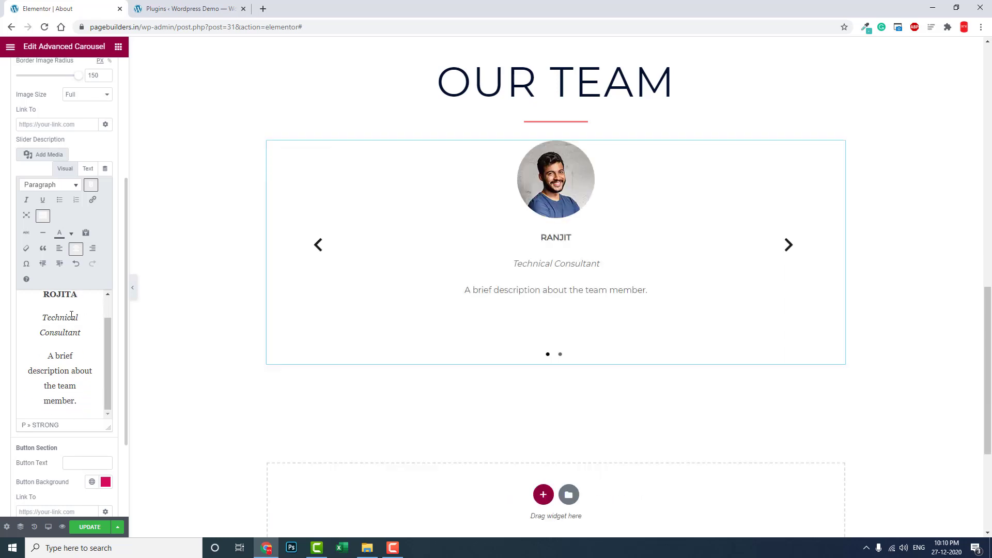
Step: Give the first slide a button with the text SEE PROFILE
scroll(75, 287, "up", 4)
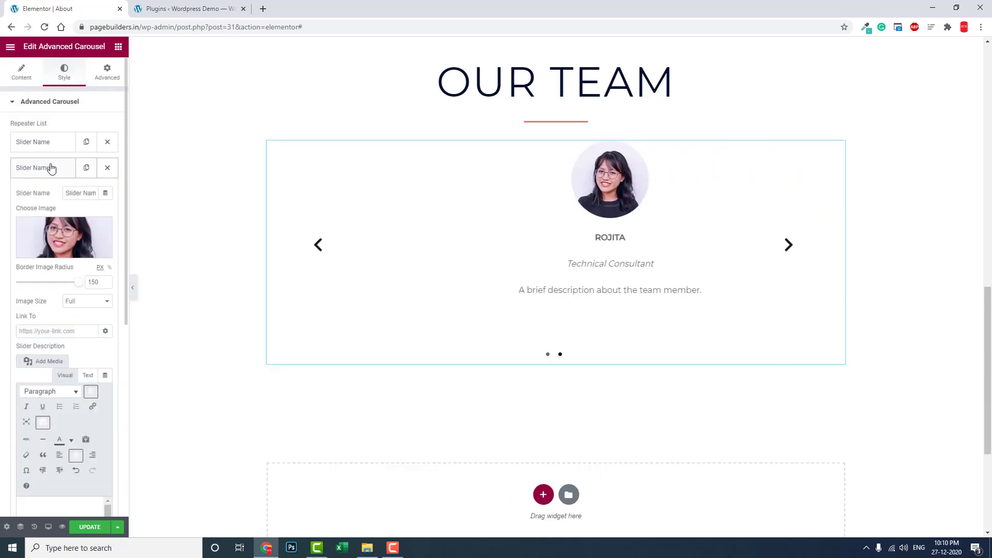
left_click(52, 147)
scroll(57, 408, "down", 3)
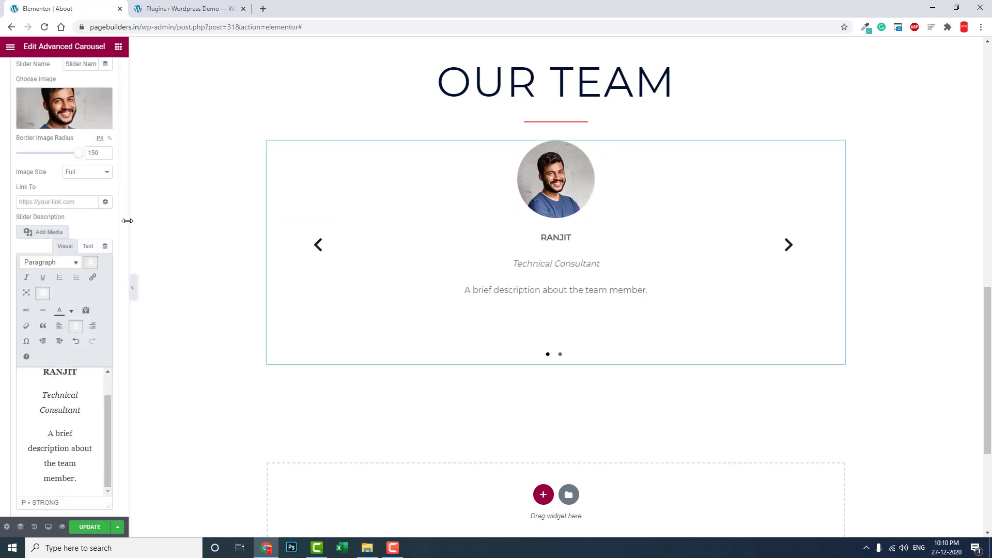
scroll(122, 232, "down", 5)
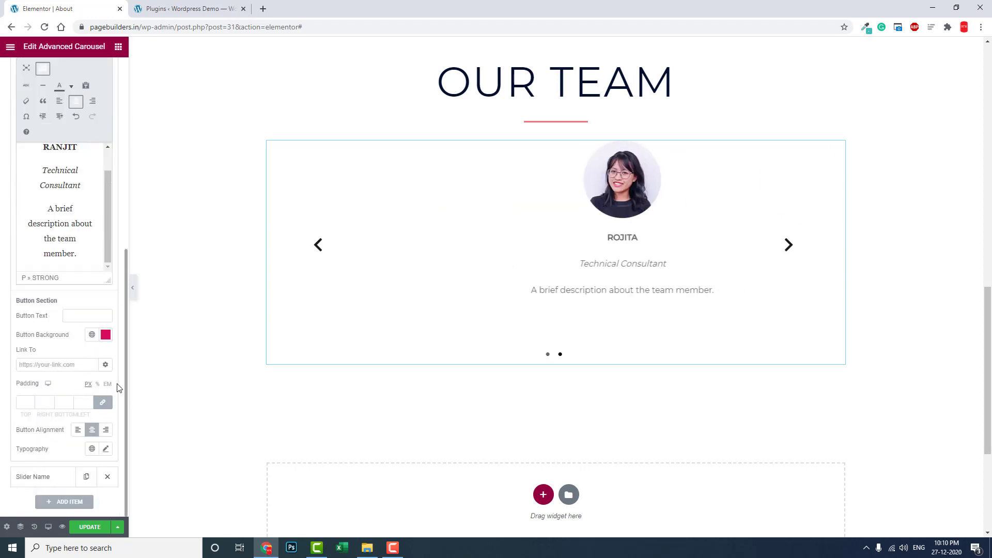
left_click(84, 317)
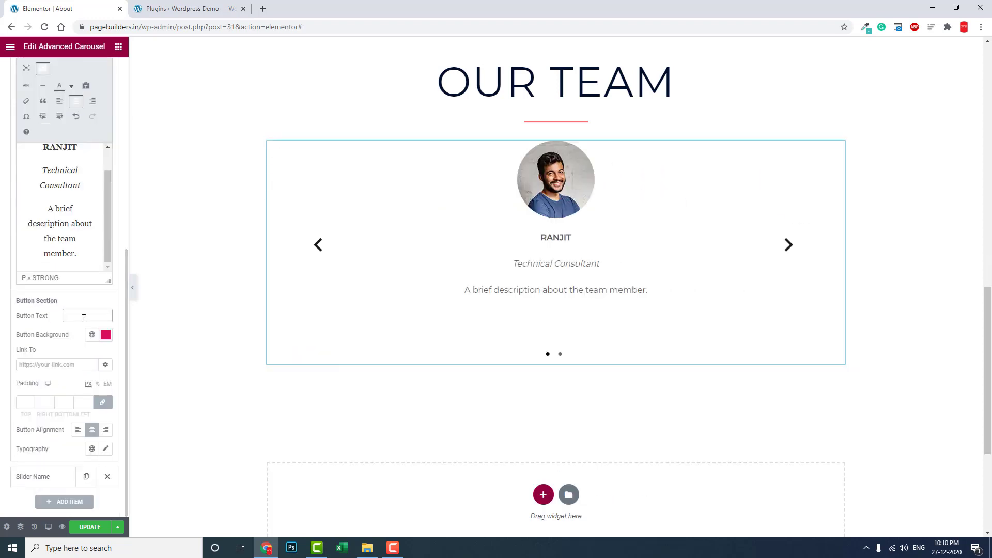
type("SE")
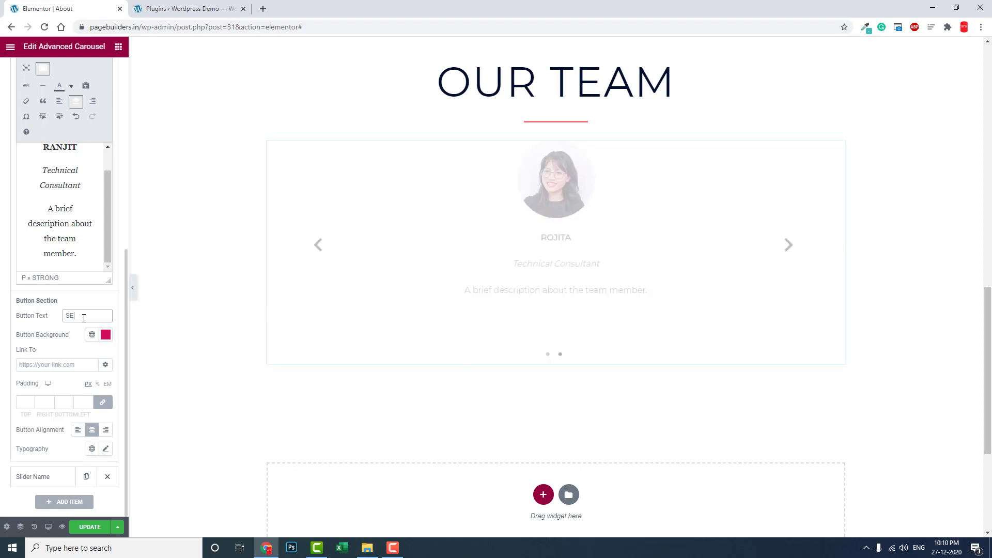
type("E ")
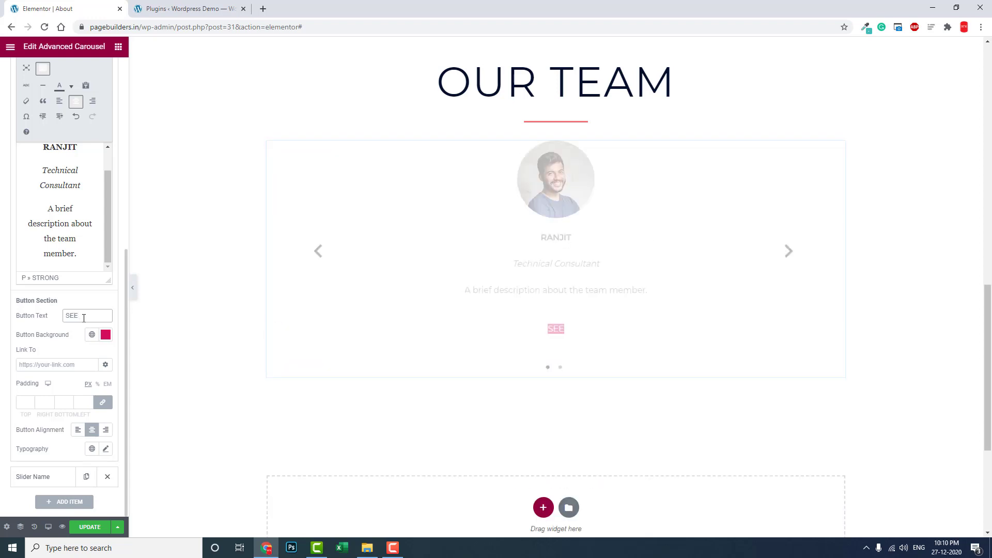
type("PROFILE")
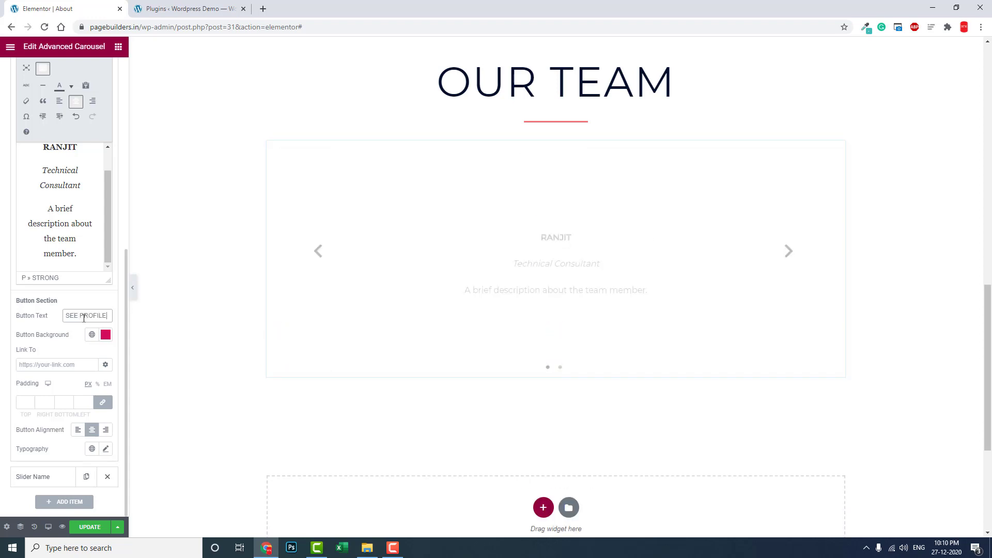
Step: Unlink the first slide's button padding and set it to 10 px top, 20 px right, 10 px bottom and 20 px left
left_click(28, 402)
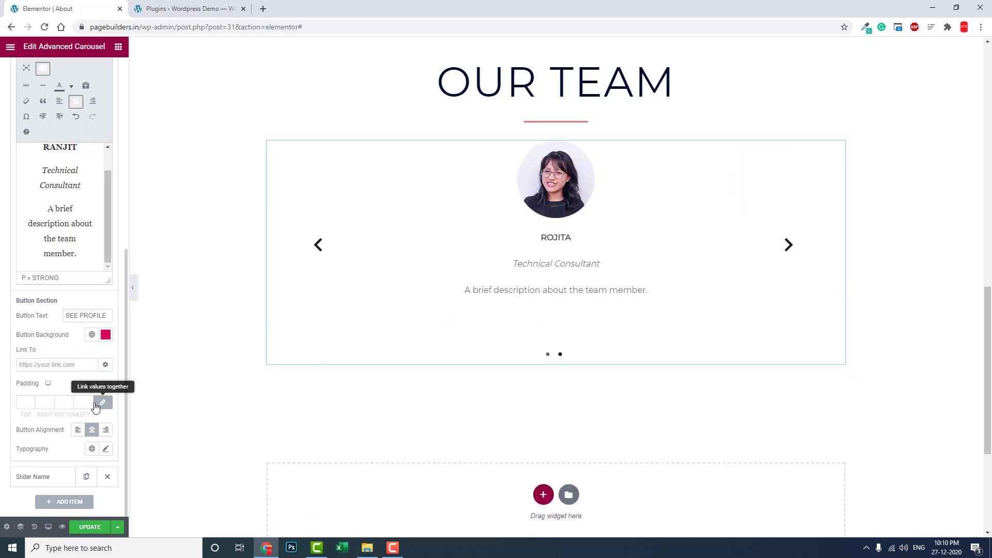
type("0")
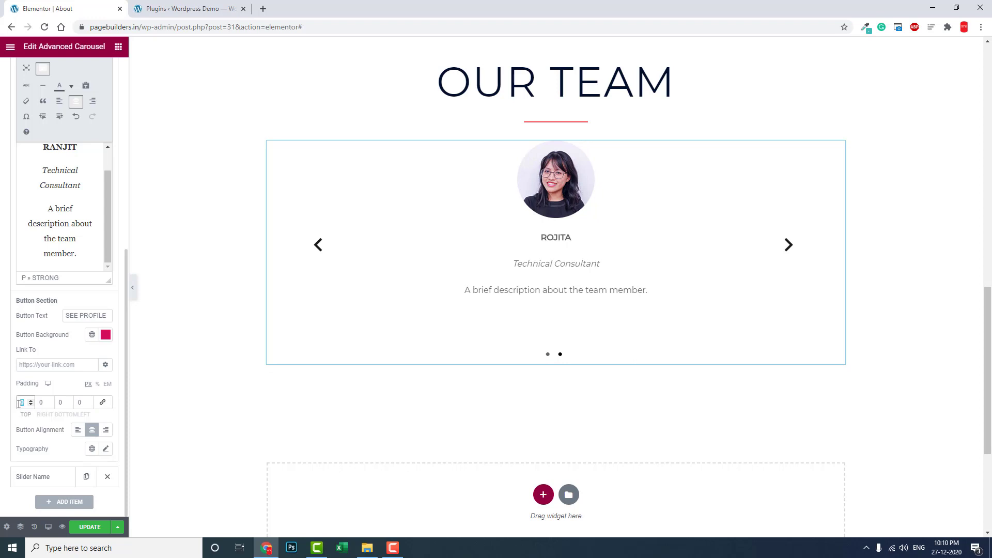
type("10")
key("Tab")
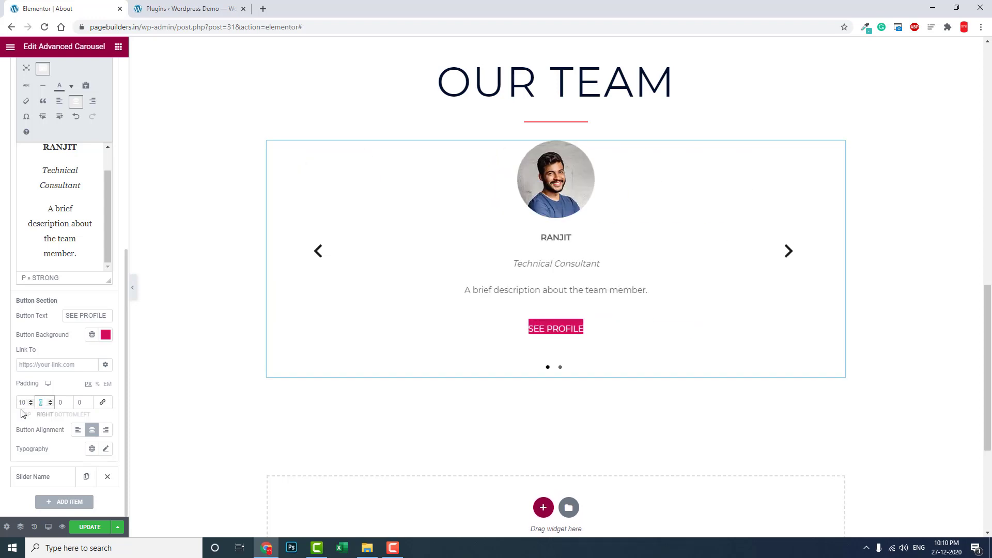
type("20")
key("Tab")
type("1")
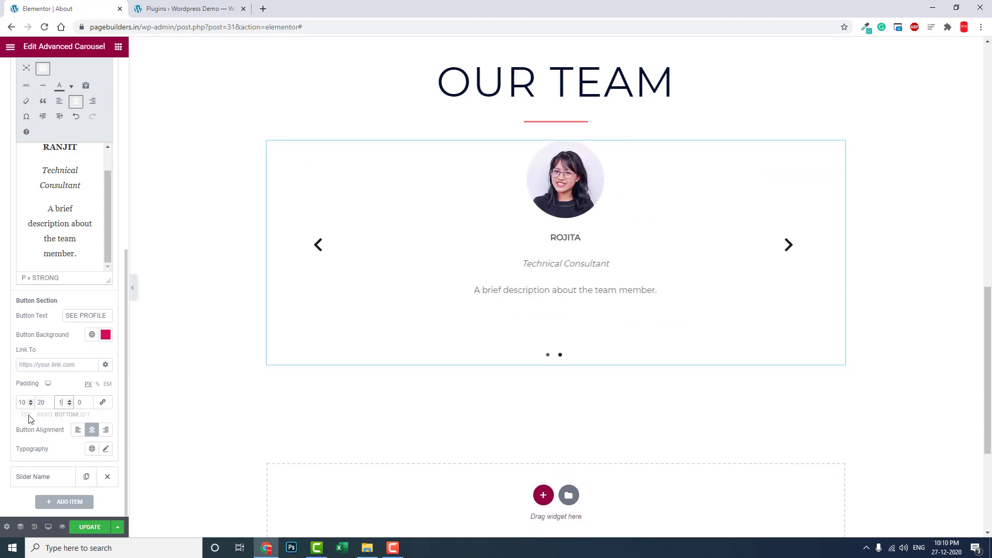
type("0")
key("Tab")
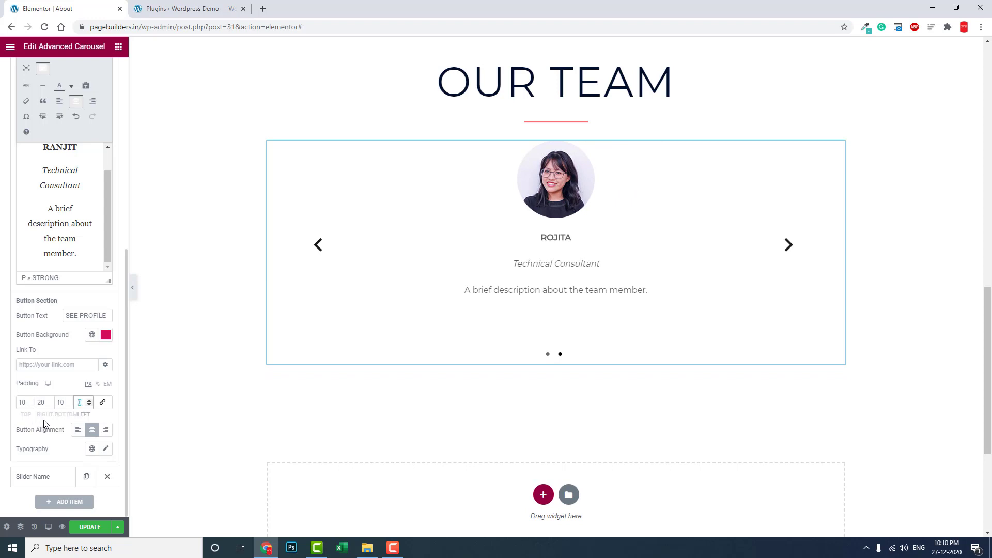
type("20")
left_click(787, 246)
scroll(52, 234, "up", 1)
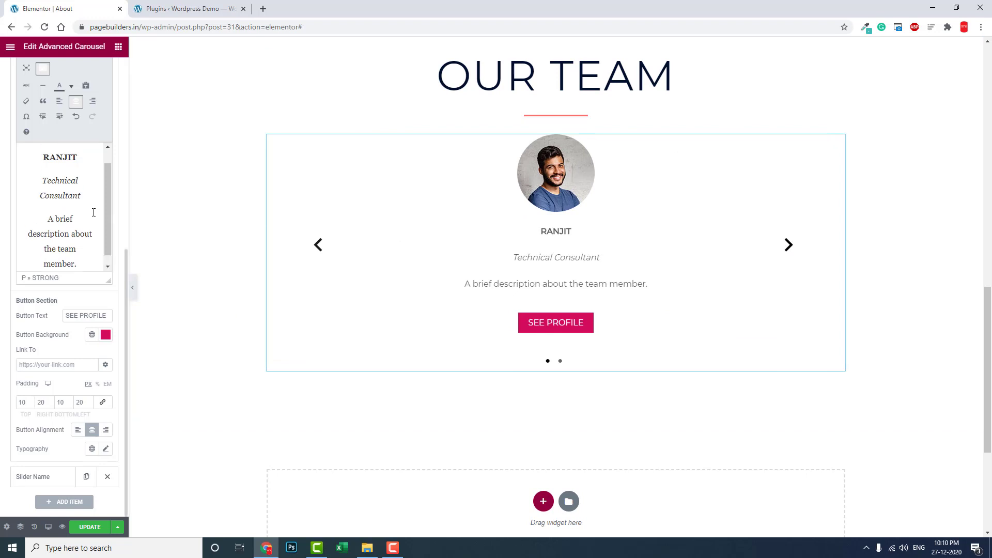
Step: Give the second slide a button with the text HIRE HER
scroll(27, 185, "up", 6)
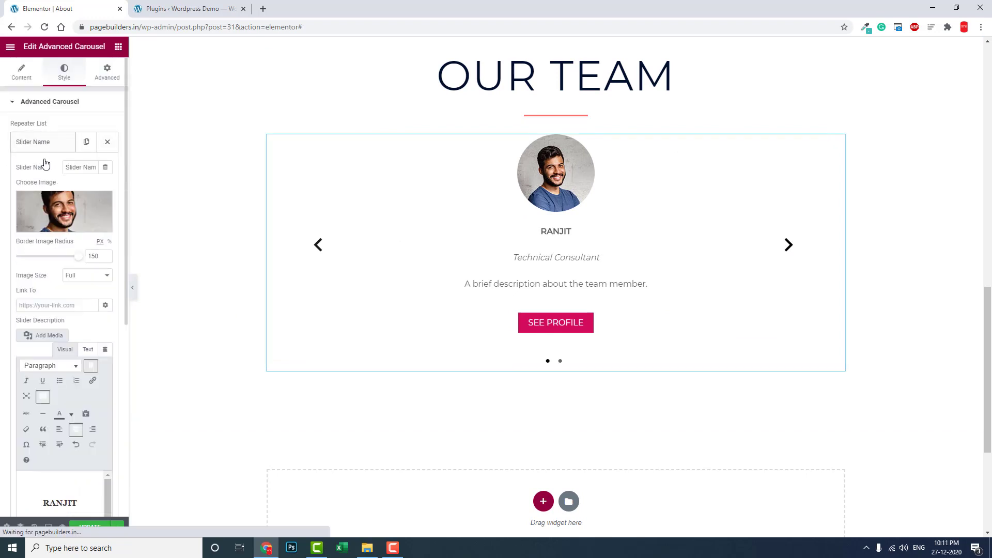
left_click(44, 144)
left_click(52, 169)
scroll(62, 310, "down", 6)
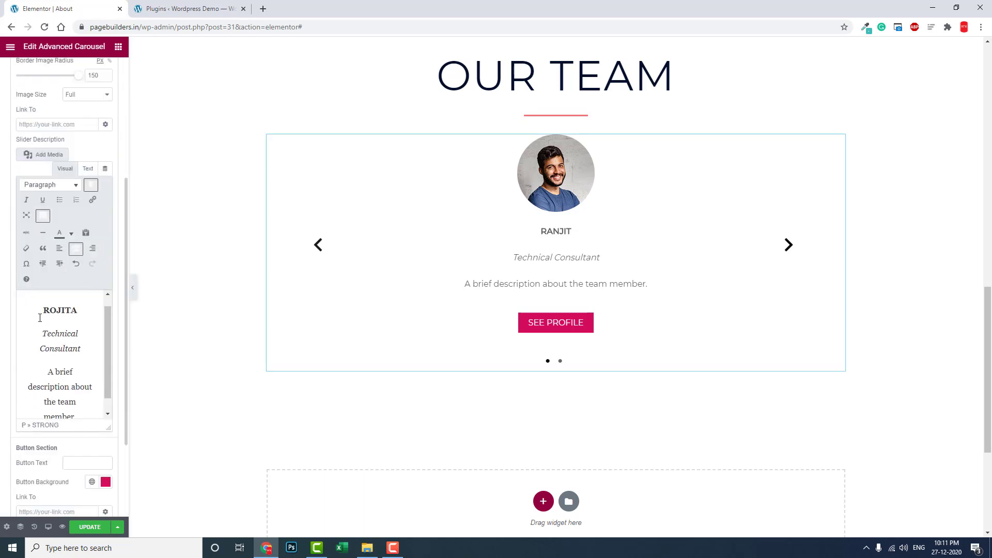
left_click(85, 344)
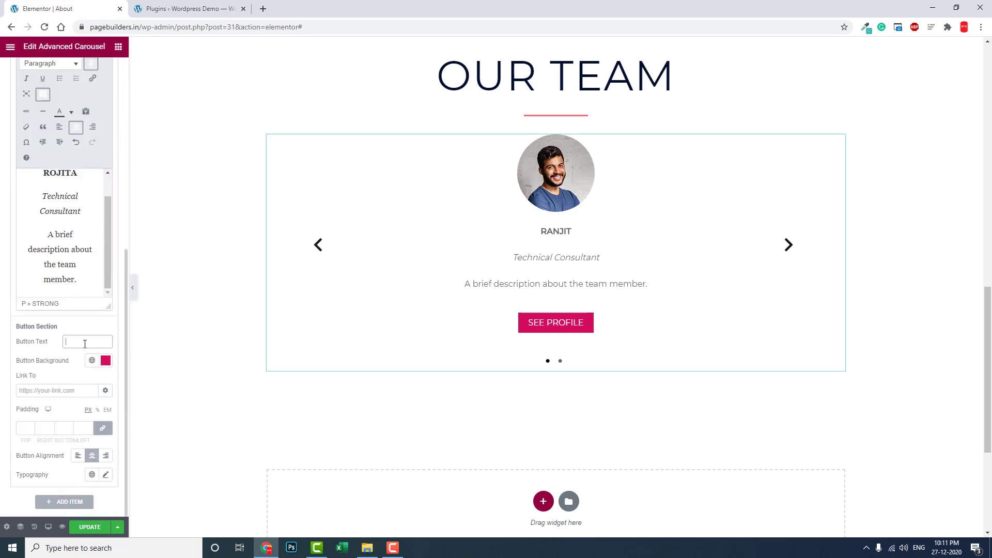
type("HiRE")
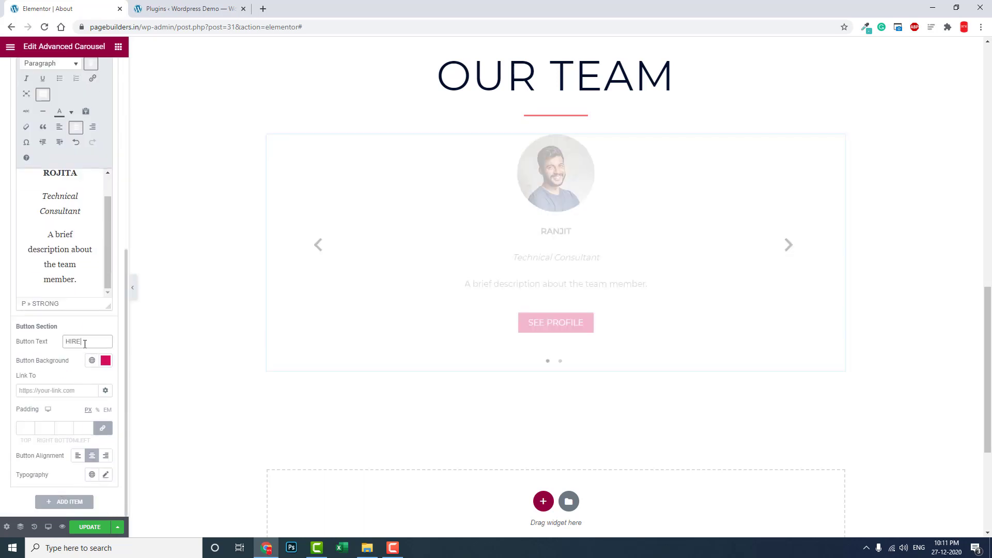
type(" HER")
Step: Unlink the second slide's button padding and set it to 10 px top, 20 px right, 10 px bottom and 20 px left
left_click(103, 428)
left_click(30, 428)
type("0")
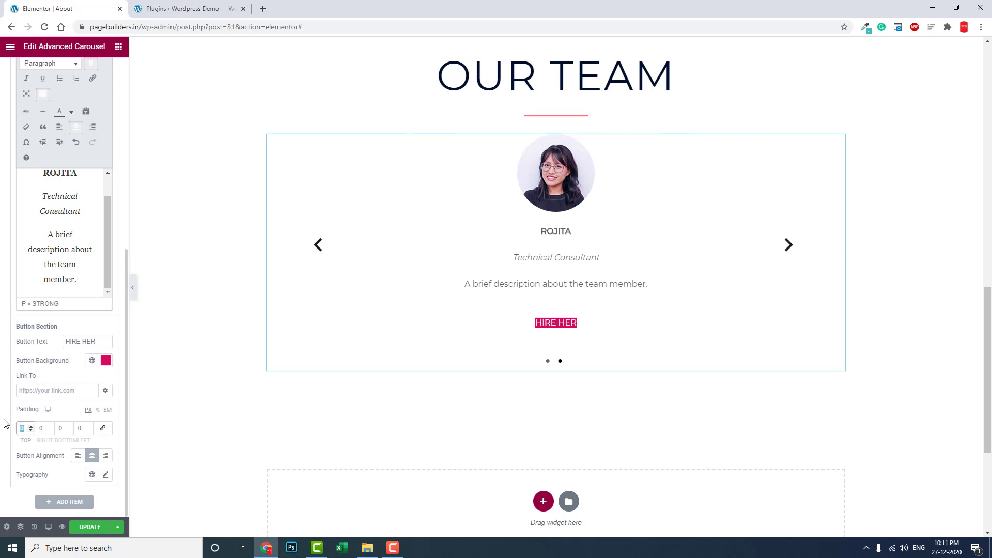
key("Tab")
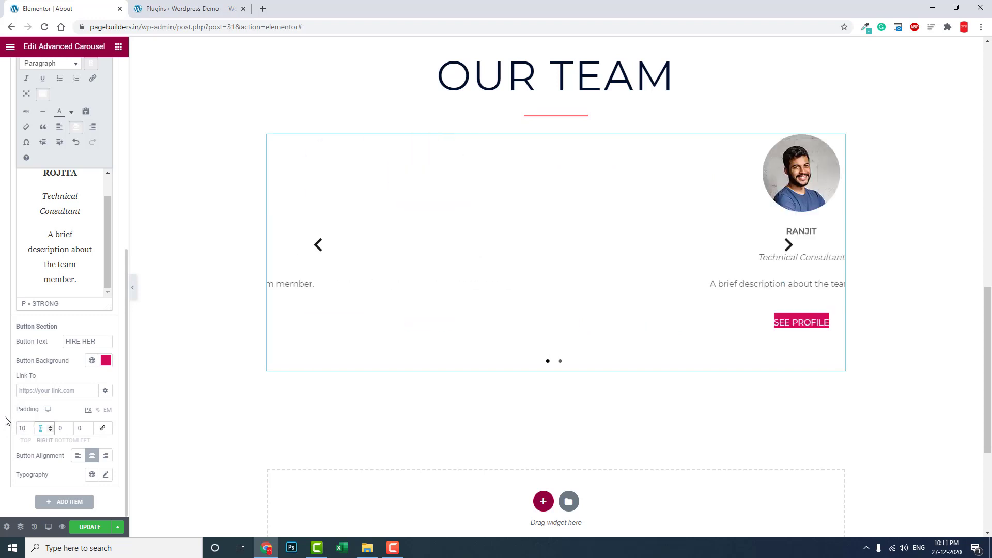
type("20")
key("Tab")
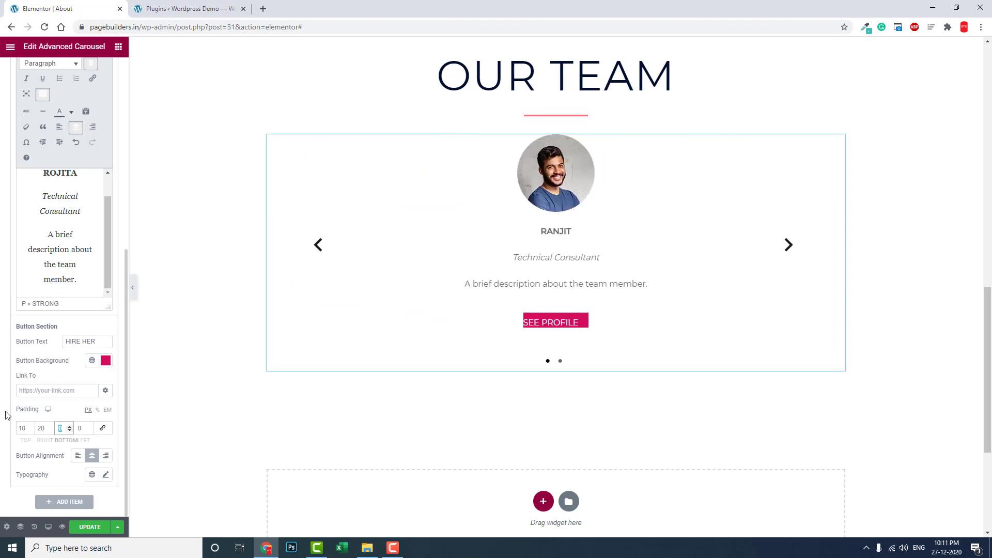
type("10")
key("Tab")
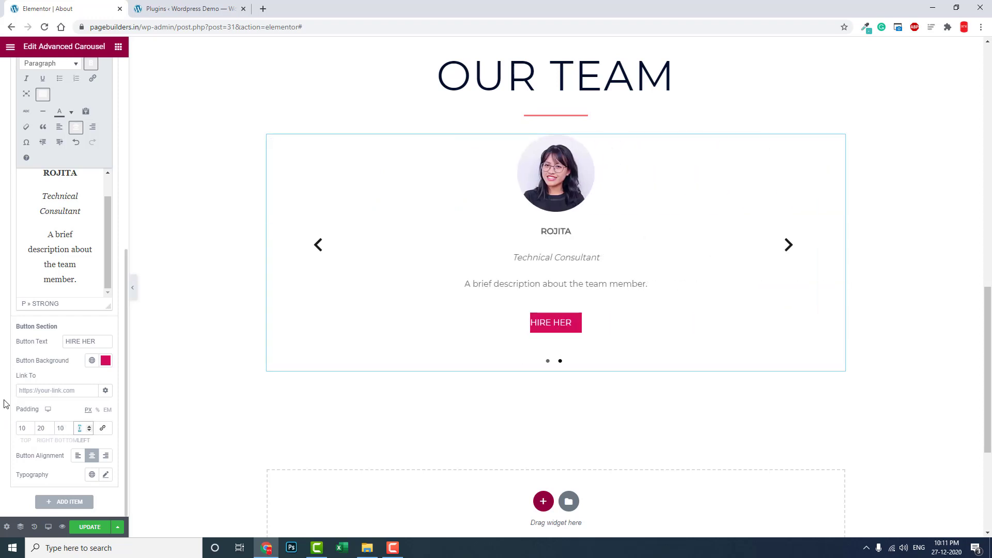
type("20")
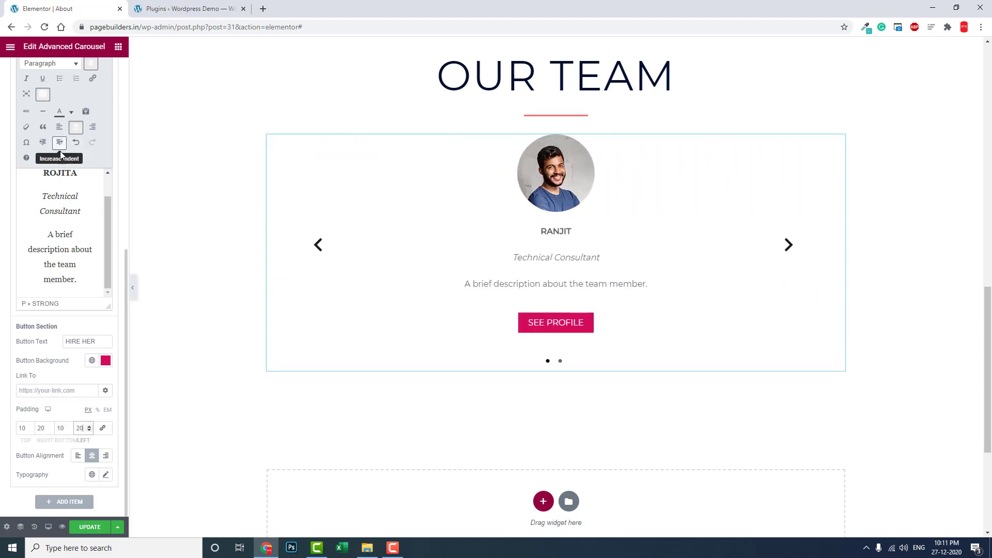
Step: Duplicate the second slide in the carousel's slide list
scroll(60, 151, "up", 5)
left_click(82, 149)
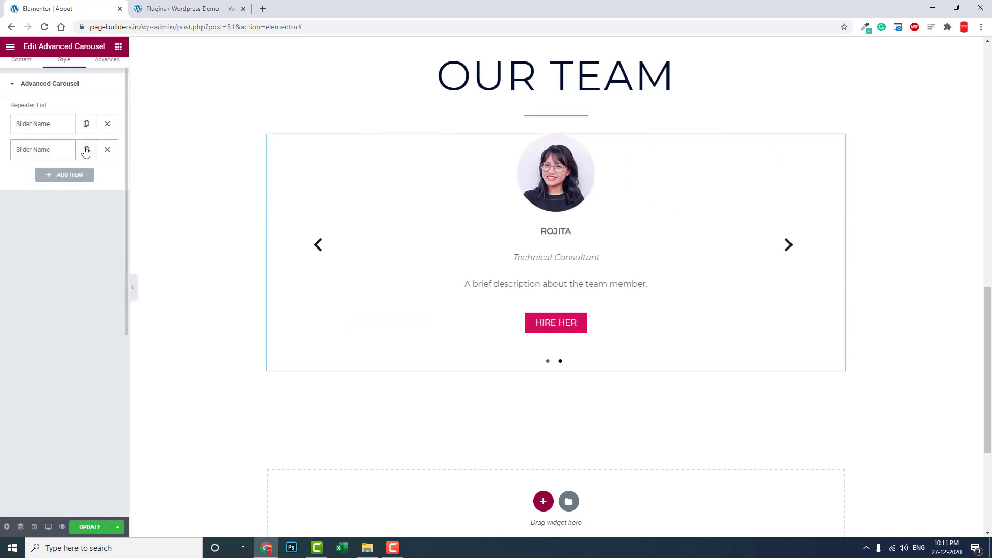
left_click(85, 150)
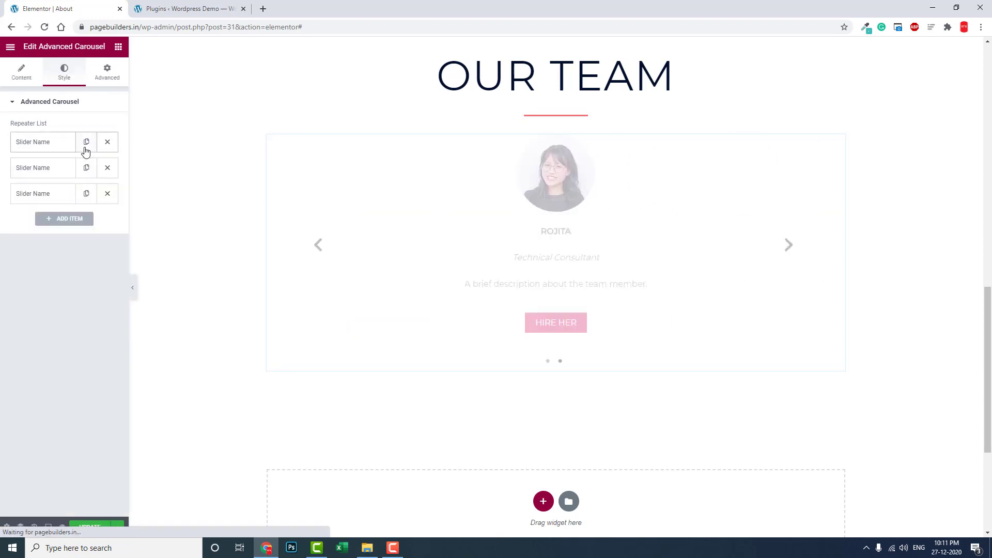
Step: Replace the third slide's image with the media library portrait of the bearded man, customer1.jpg
left_click(51, 196)
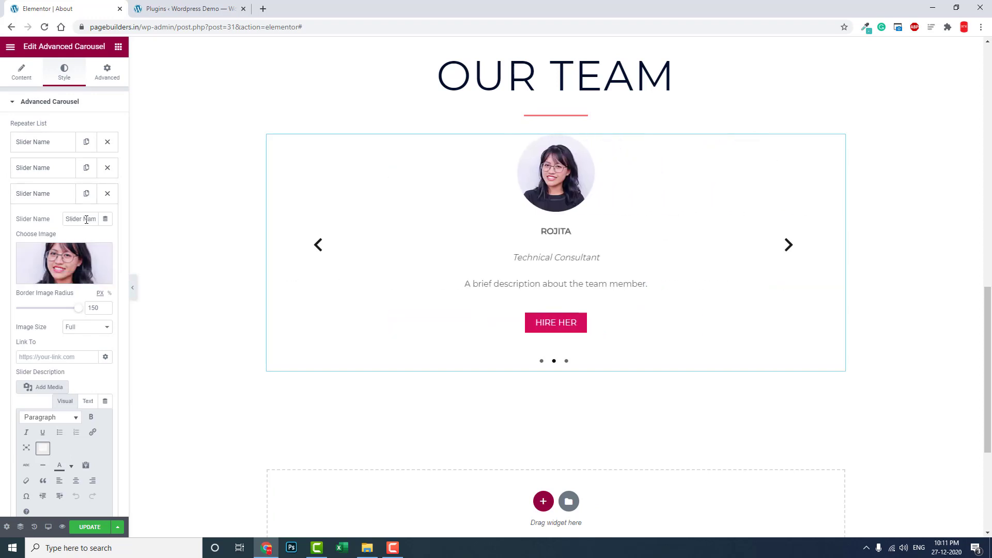
scroll(50, 421, "down", 3)
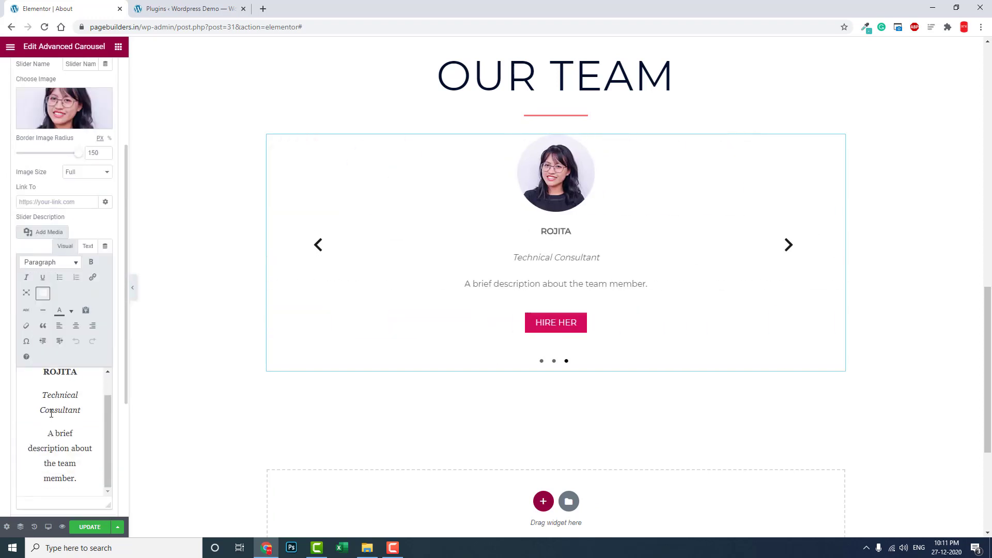
scroll(59, 233, "up", 3)
left_click(59, 263)
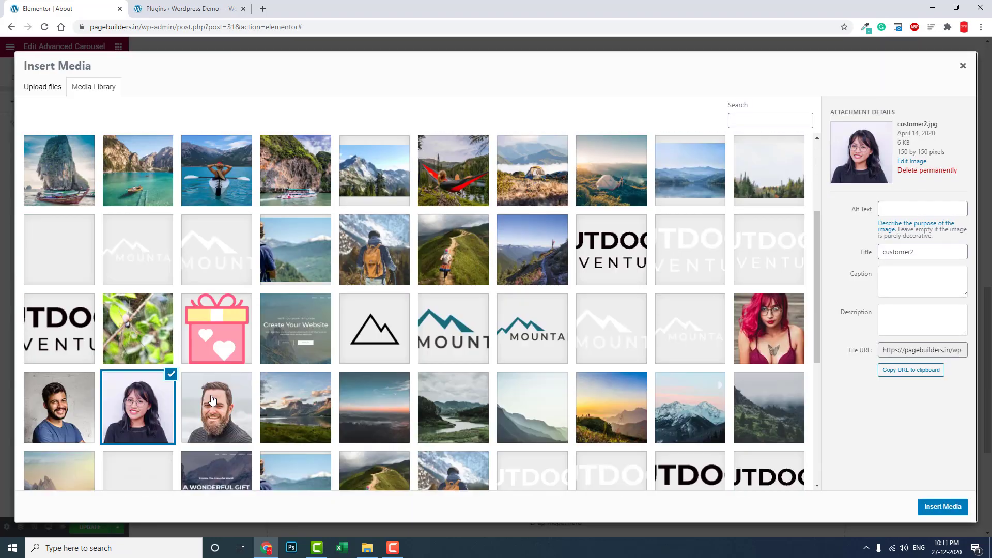
scroll(212, 399, "down", 2)
left_click(212, 321)
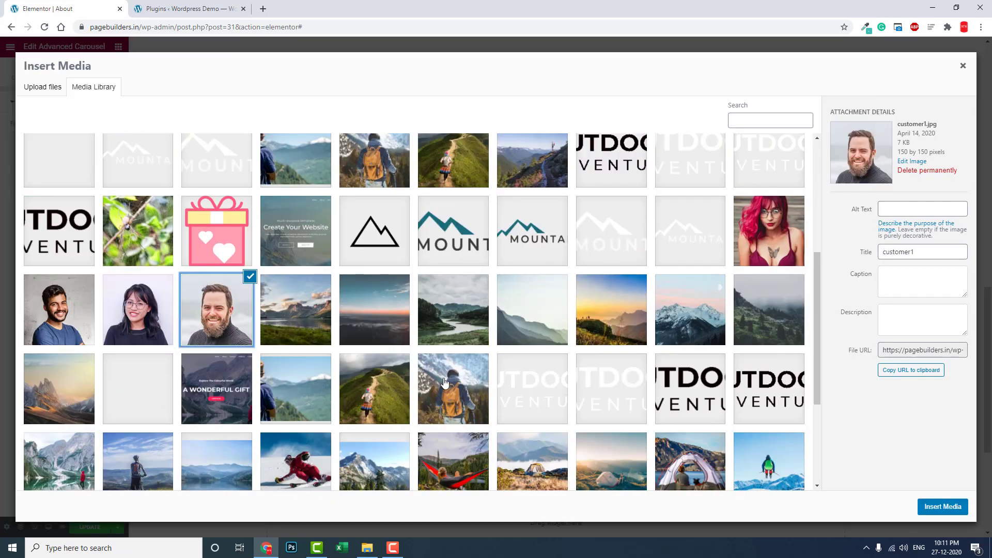
left_click(932, 506)
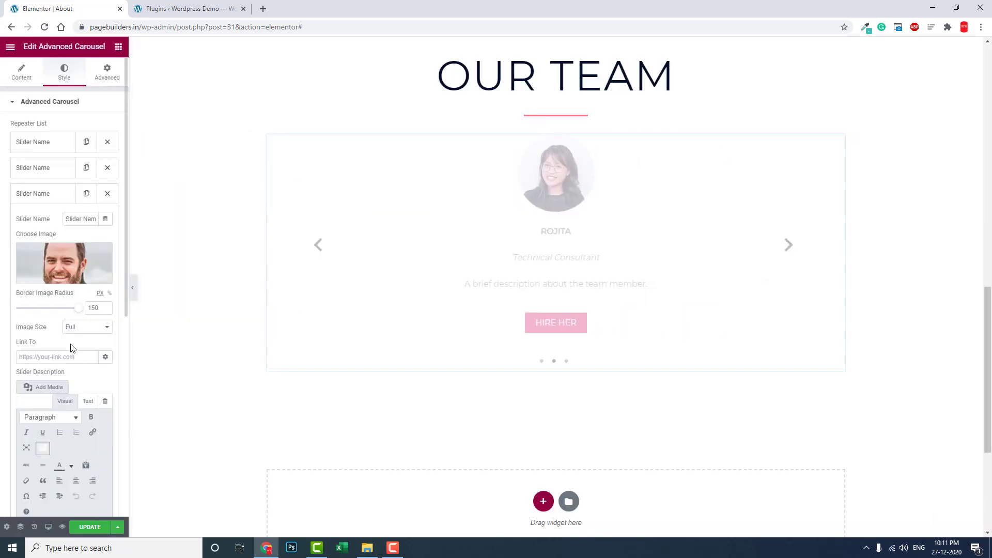
Step: Replace the name in the third slide's description with the third team member's name in capitals
scroll(57, 398, "down", 3)
left_click(70, 377)
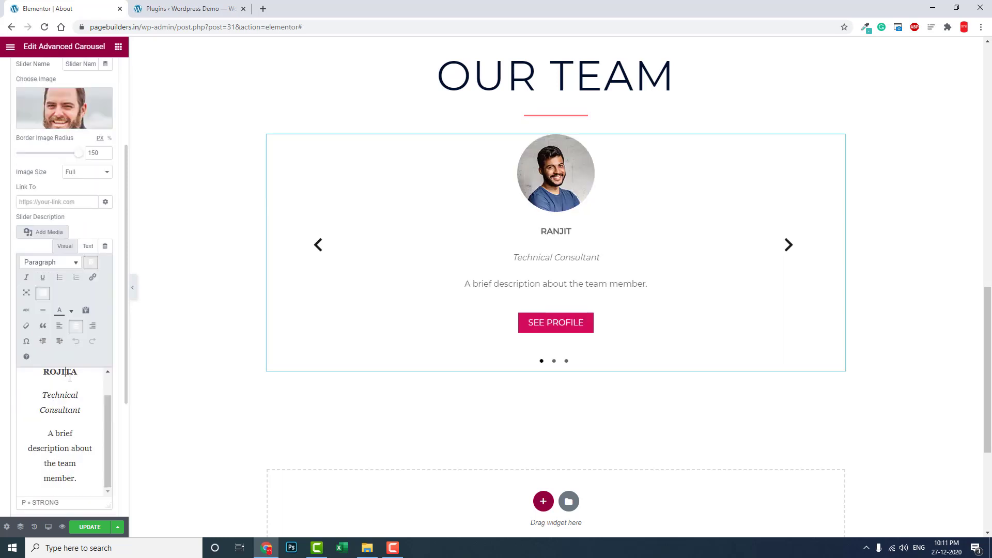
left_click_drag(77, 373, 47, 397)
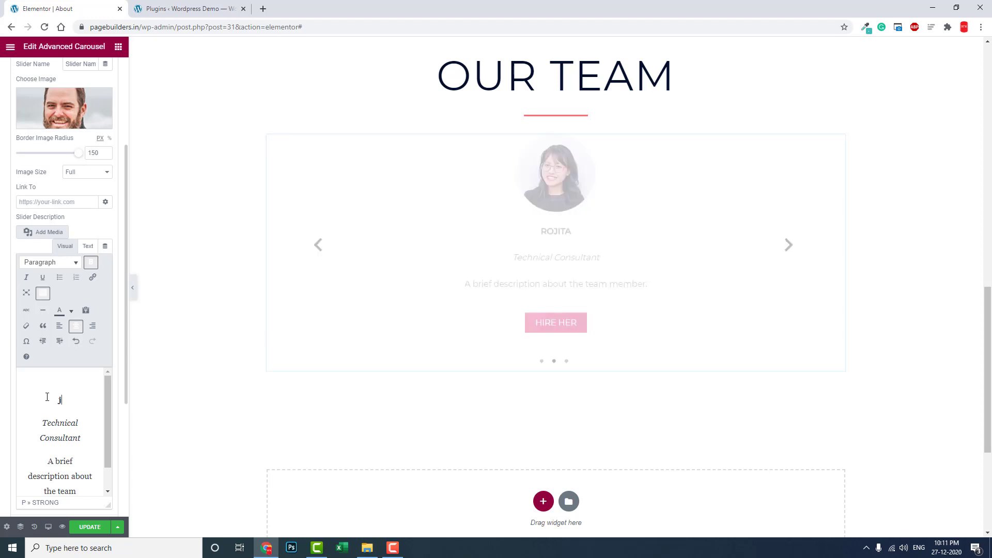
key("BackSpace")
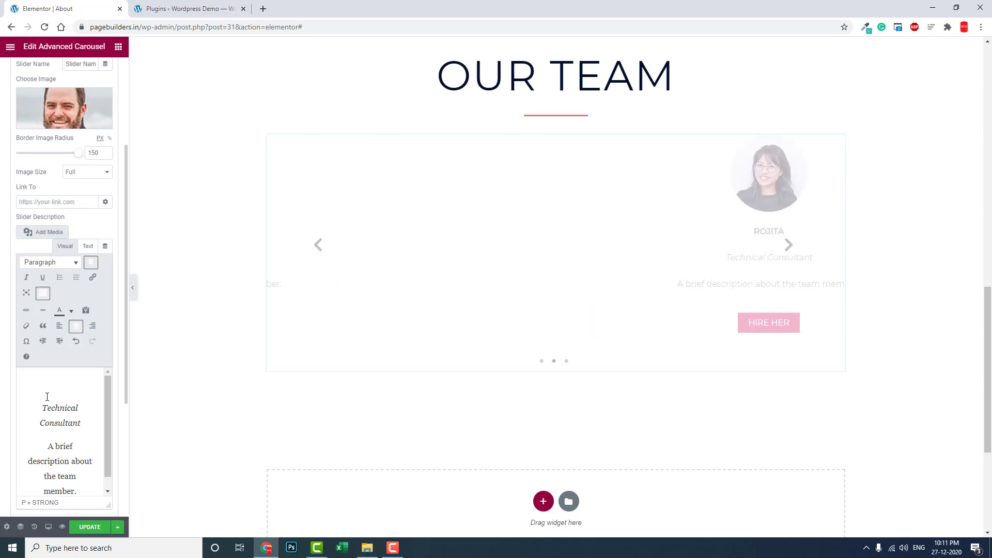
type("JOSH")
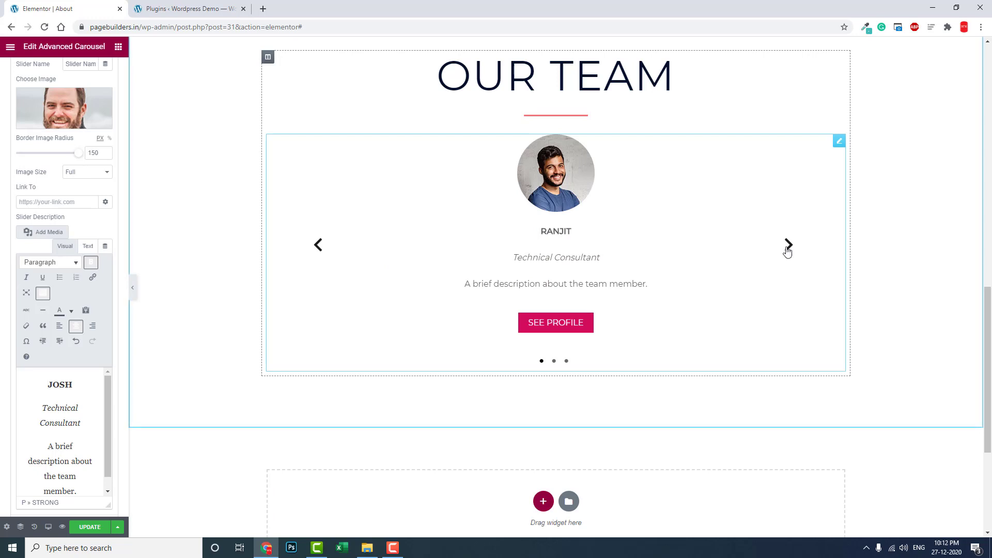
Step: Advance the carousel preview to check the slides and add a blank line above the name in the third slide's description
left_click(787, 249)
left_click(787, 250)
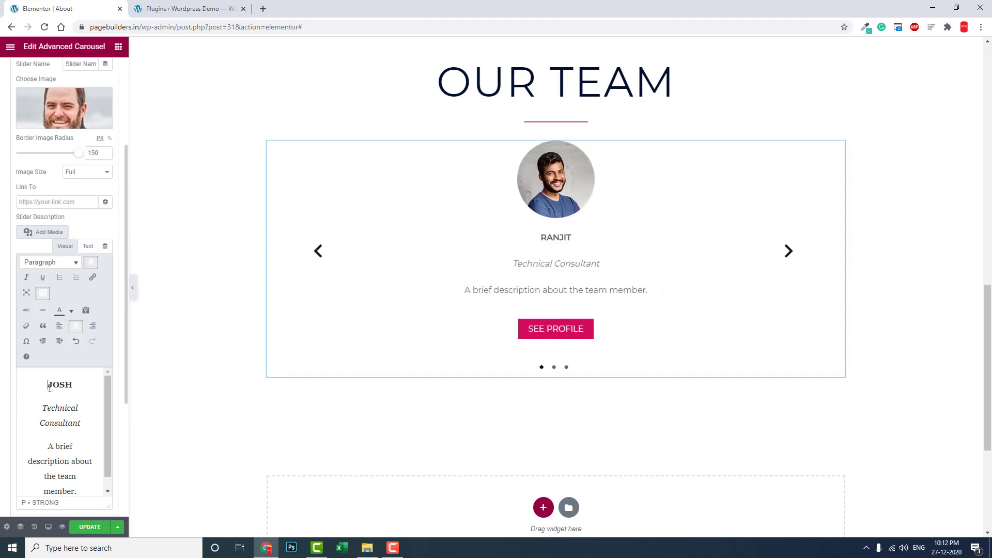
key("Return")
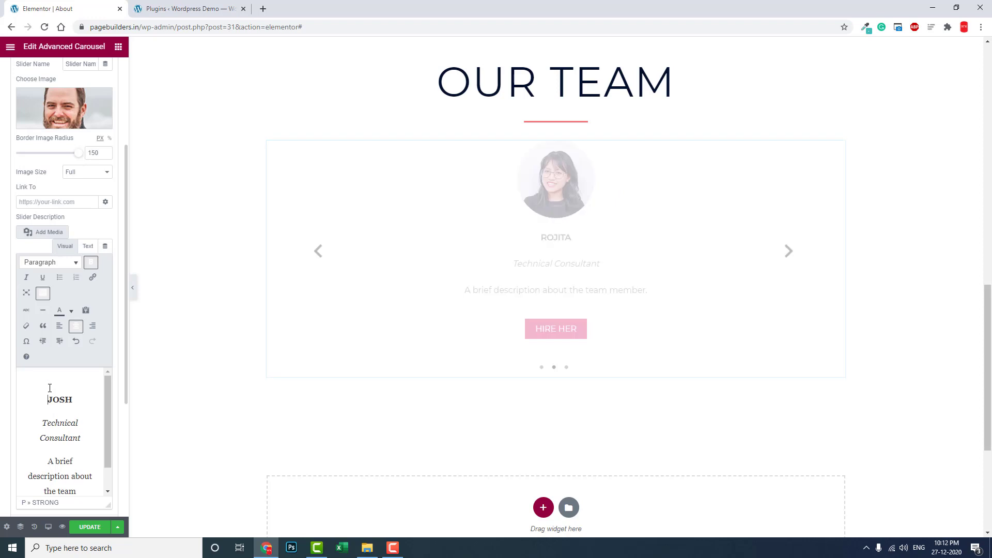
Step: Advance the carousel preview to check the third slide, and save the updated page
left_click(787, 252)
left_click(786, 253)
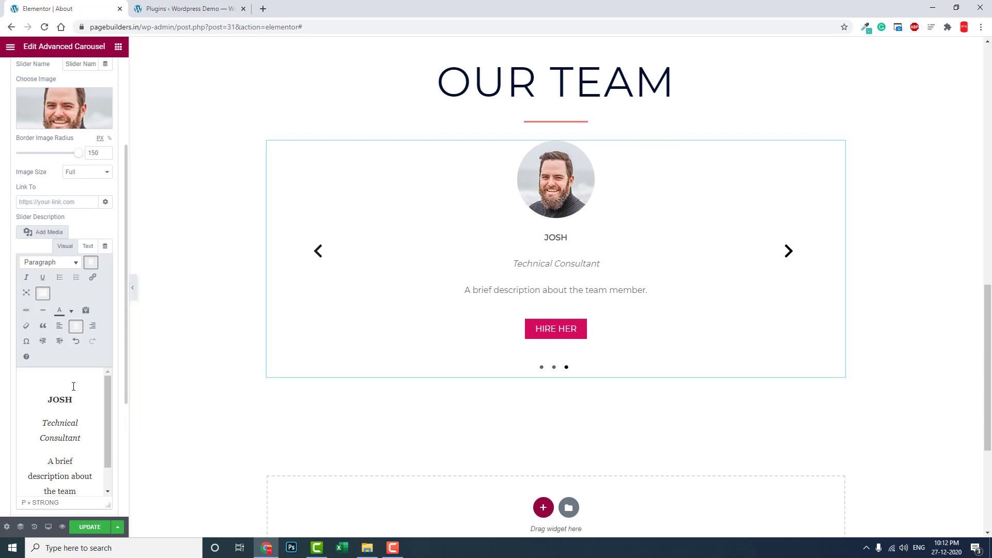
scroll(73, 386, "down", 1)
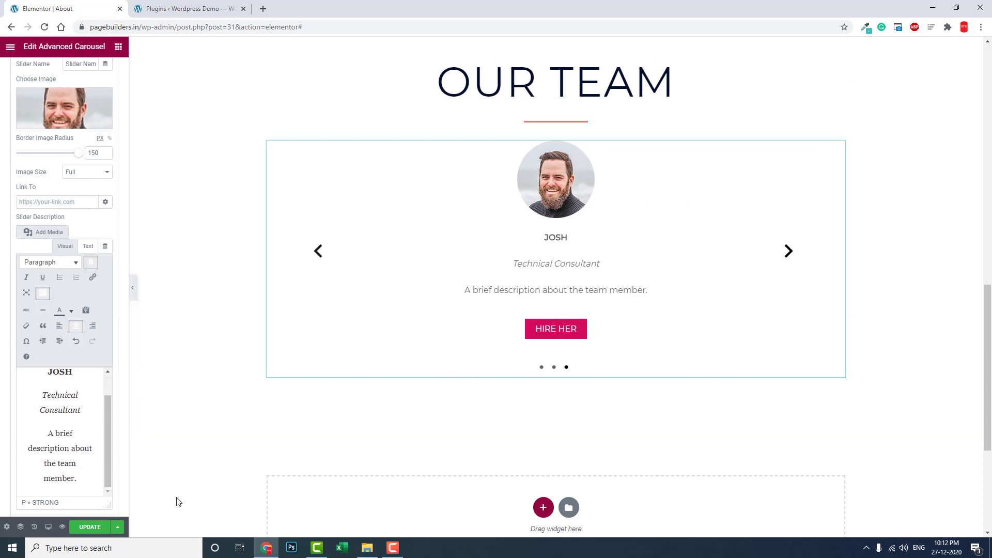
left_click(93, 526)
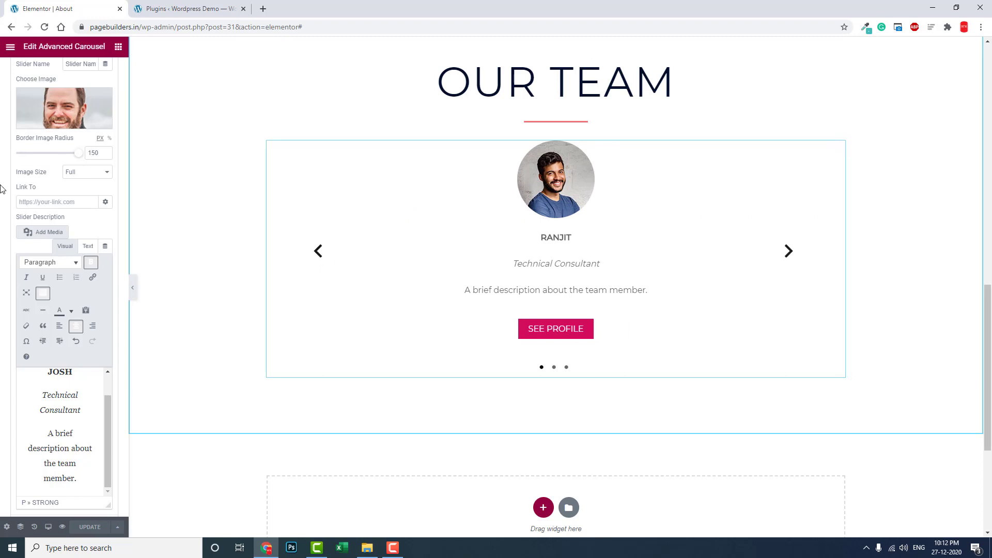
Step: Hide the carousel's arrows in its navigation settings
scroll(41, 160, "up", 3)
left_click(23, 78)
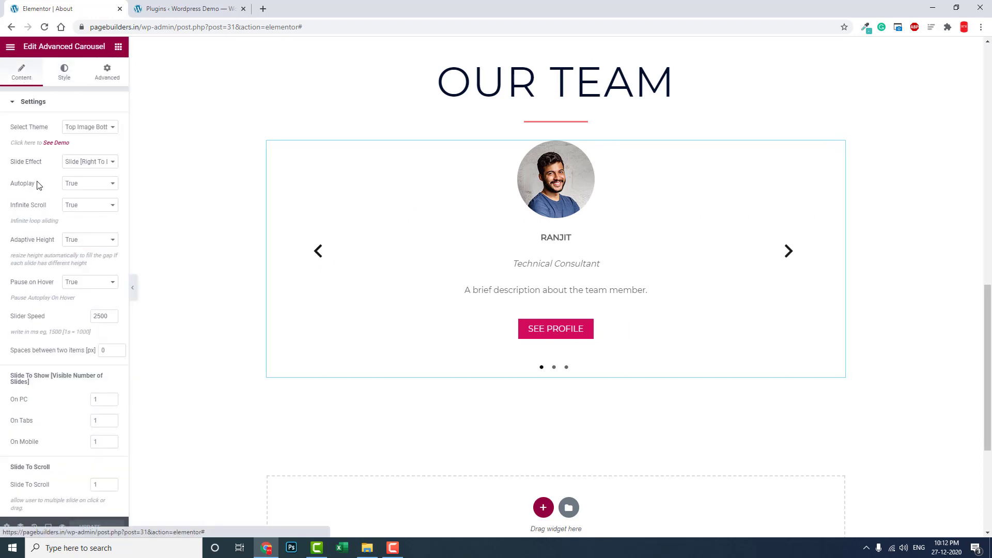
scroll(58, 263, "down", 2)
left_click(42, 506)
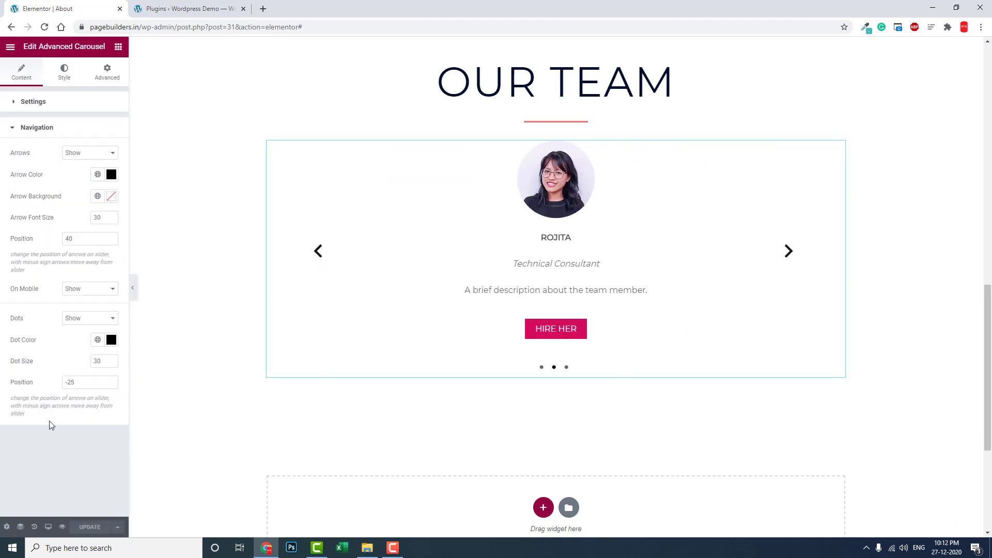
left_click(77, 155)
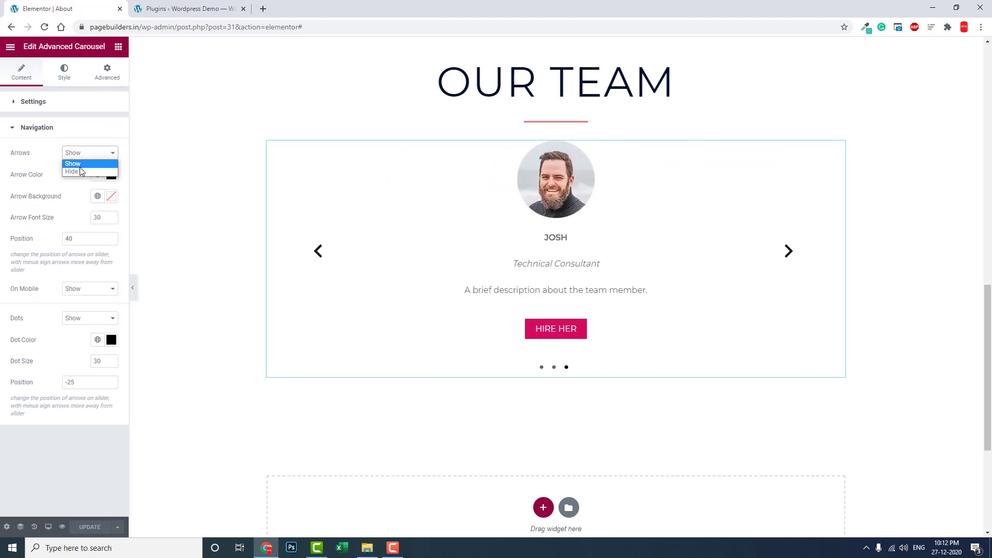
left_click(80, 171)
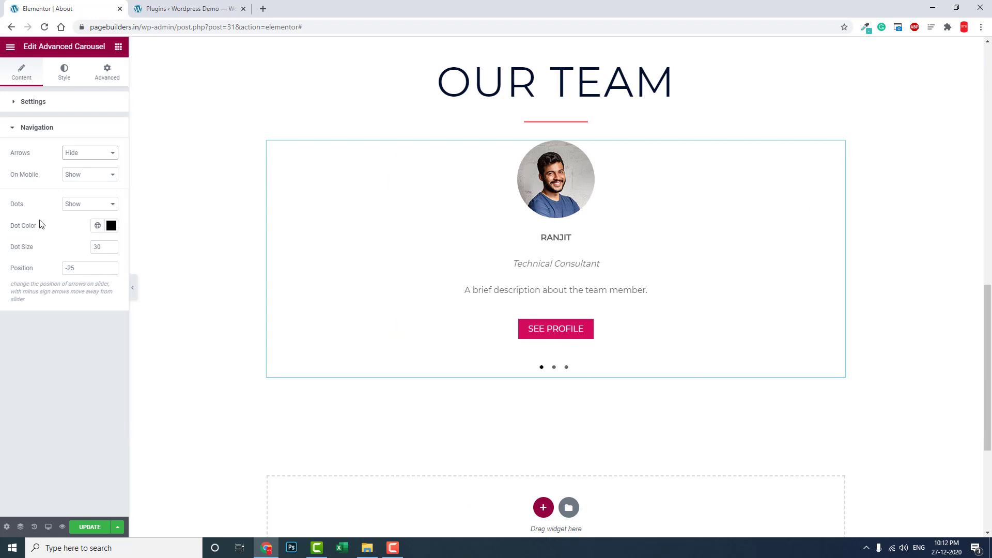
Step: Change the carousel's navigation dot color to blue
left_click(111, 225)
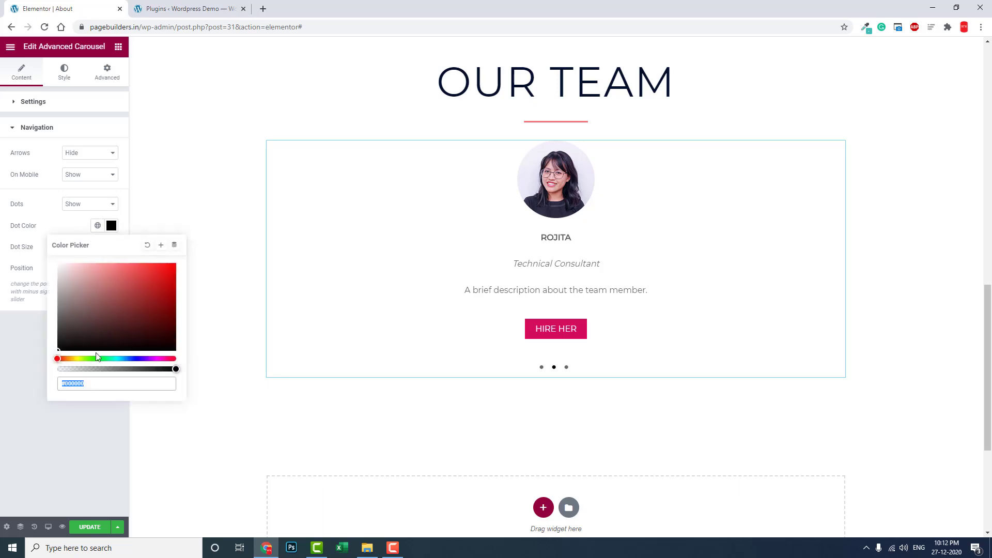
left_click(123, 358)
left_click(160, 279)
left_click(32, 342)
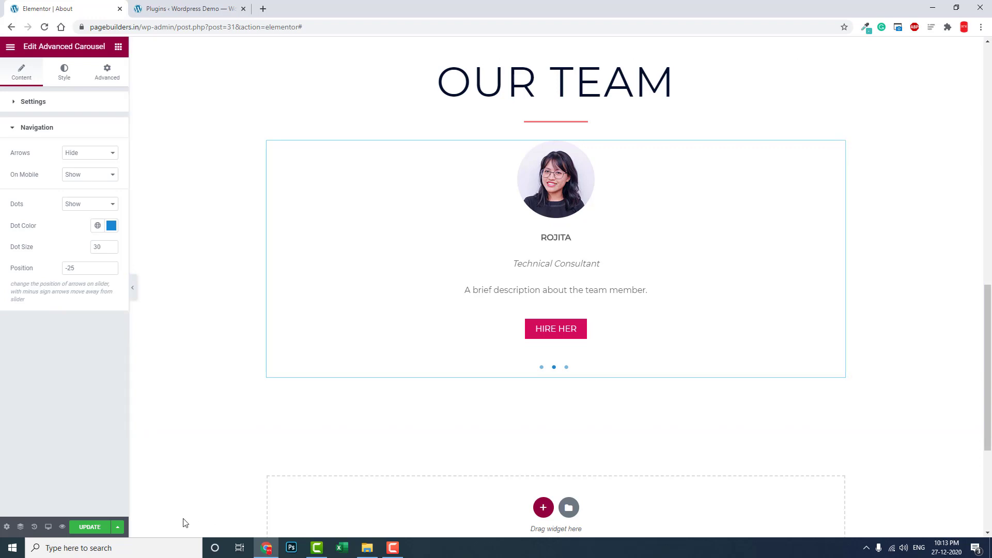
Step: Save the updated page, and review the Ultimate Carousel For Elementor plugin details before returning to the page editor
left_click(89, 528)
left_click(160, 8)
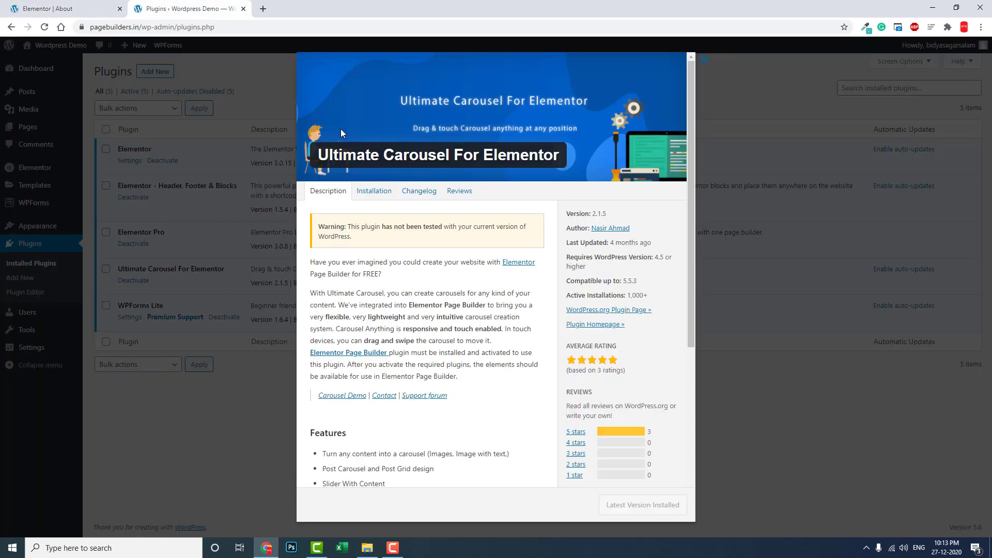
left_click(98, 6)
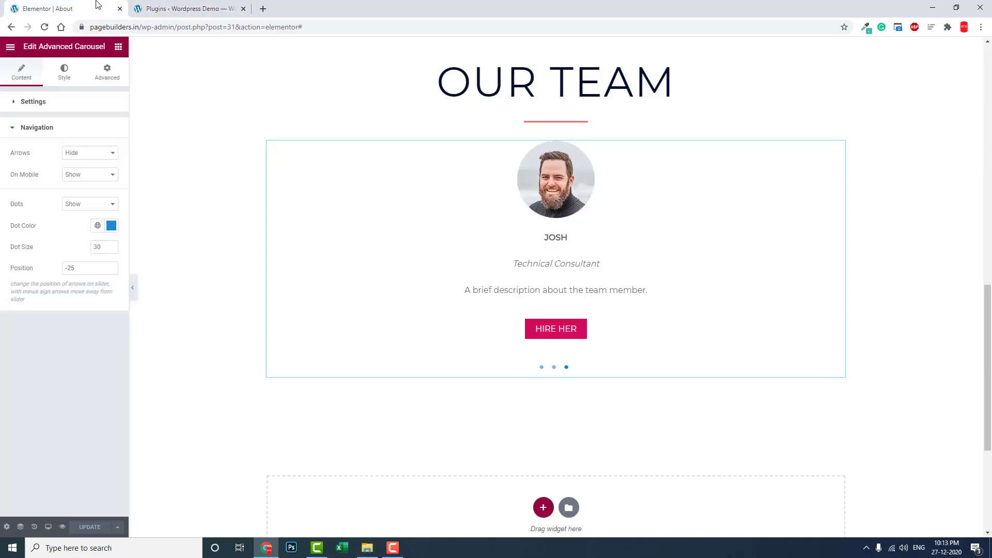